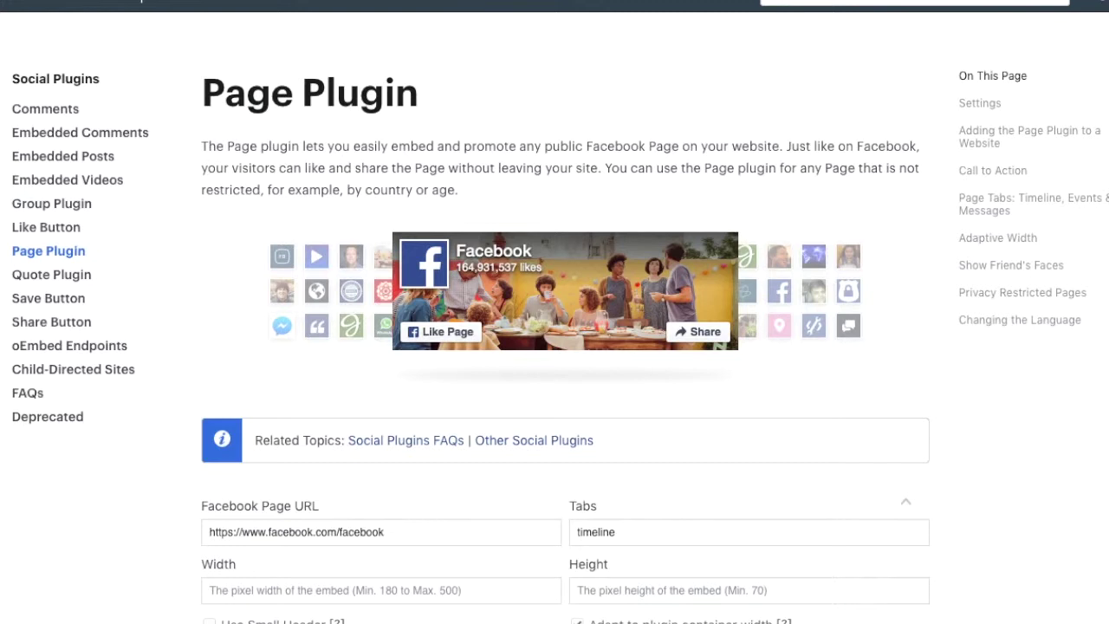
scroll(651, 364, "down", 5)
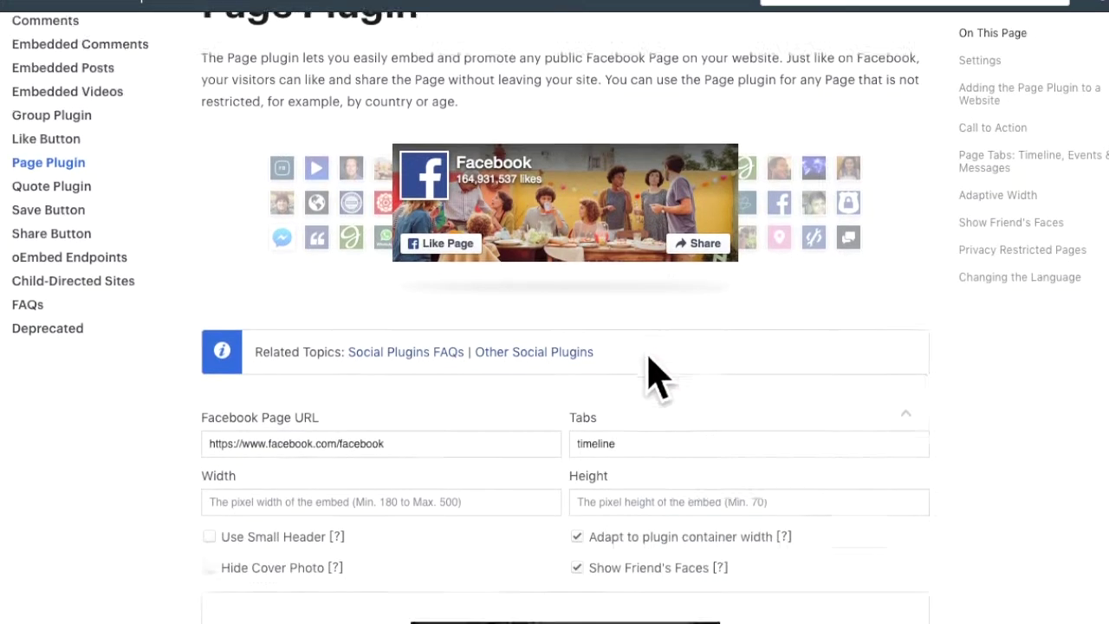
scroll(651, 375, "up", 5)
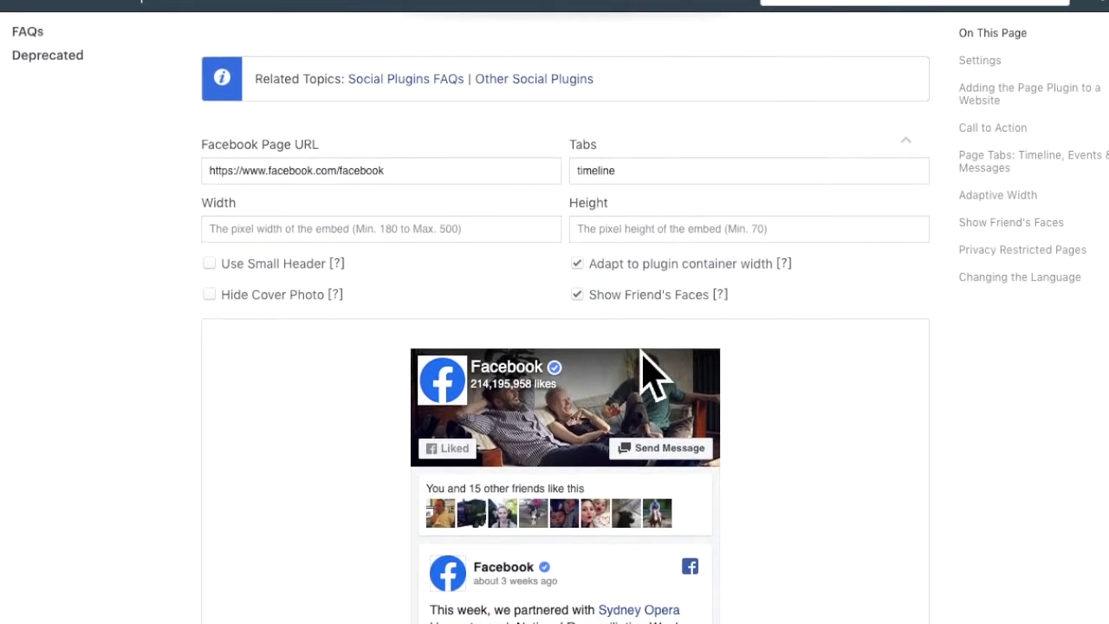
scroll(647, 372, "down", 2)
scroll(647, 364, "up", 2)
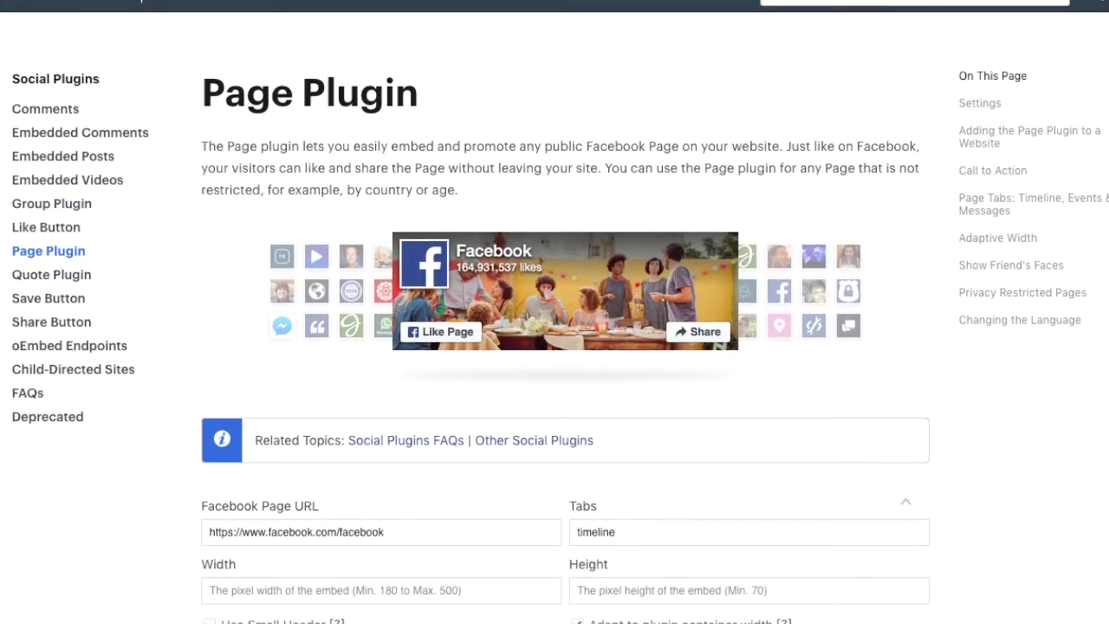
left_click(286, 1)
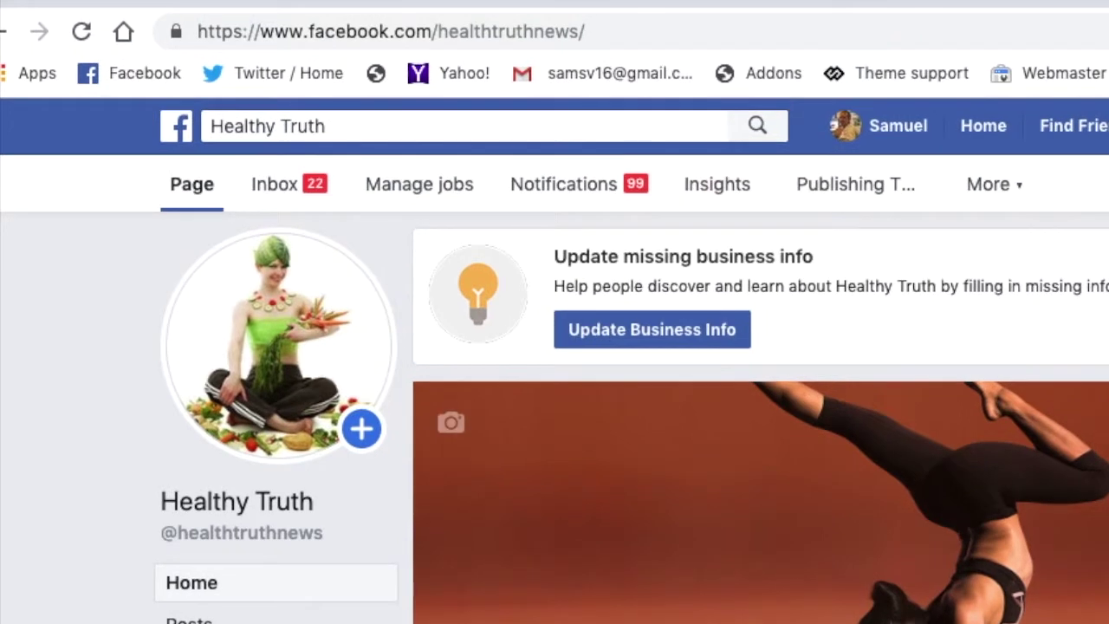
left_click_drag(632, 56, 168, 49)
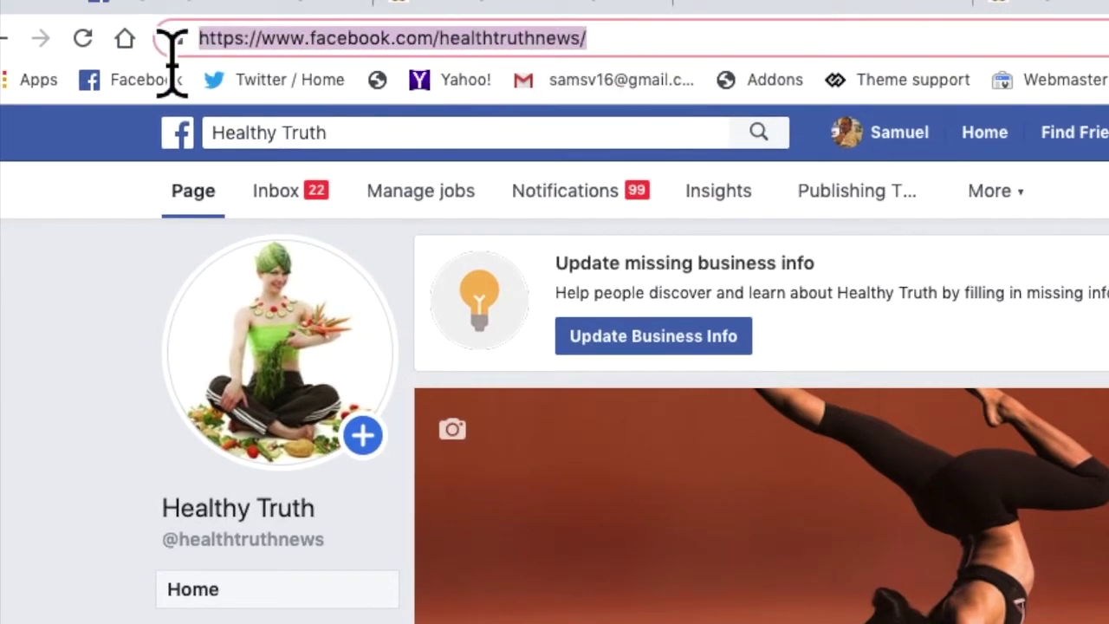
right_click(364, 58)
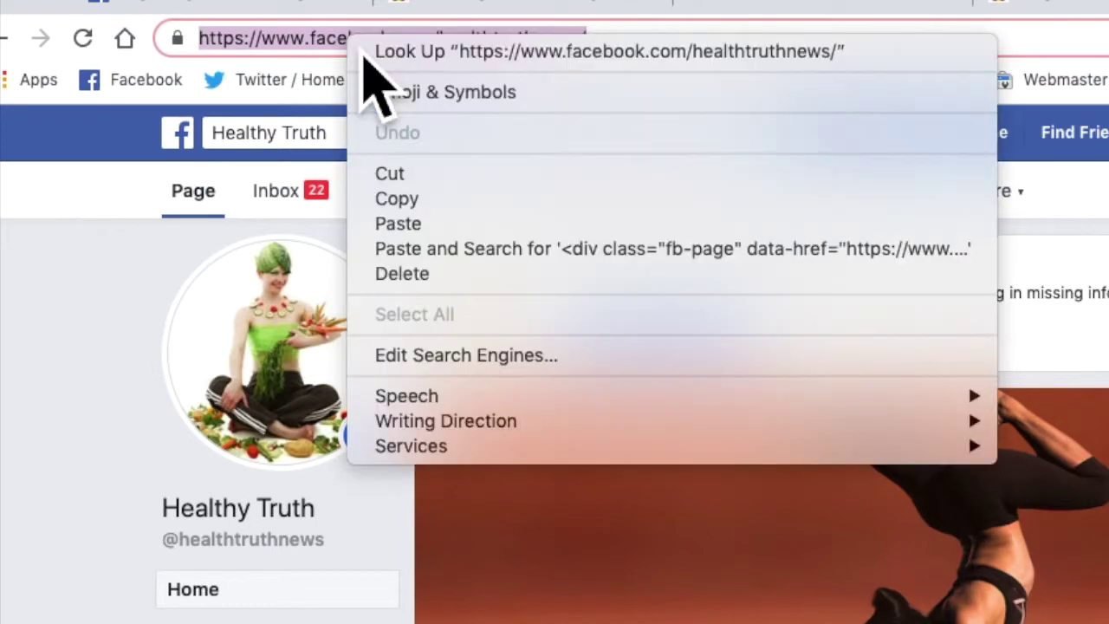
left_click(479, 246)
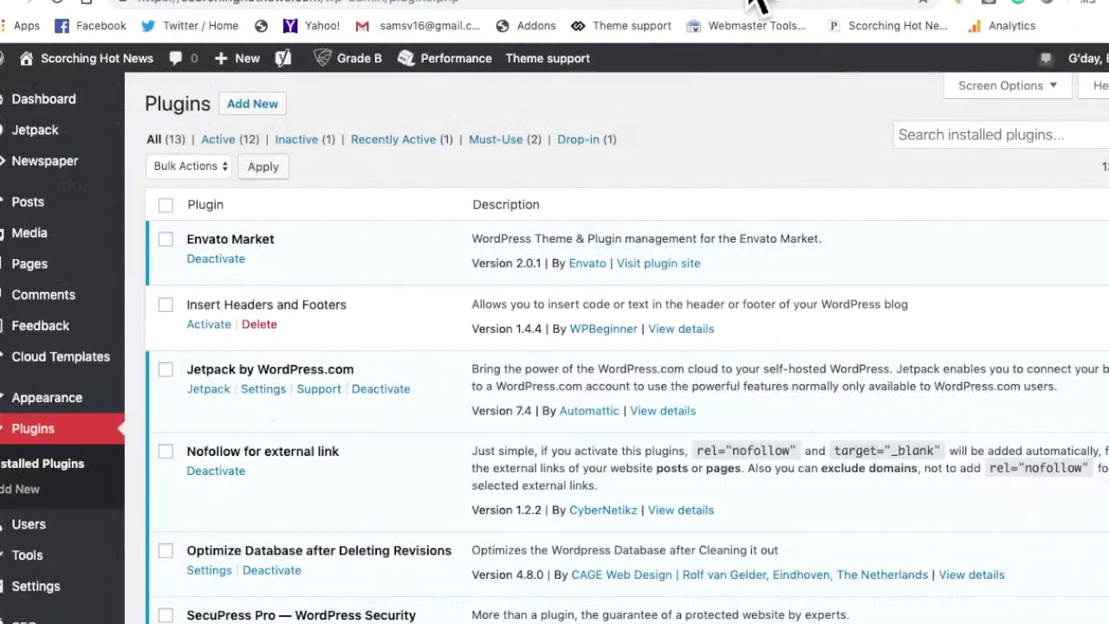
left_click(170, 2)
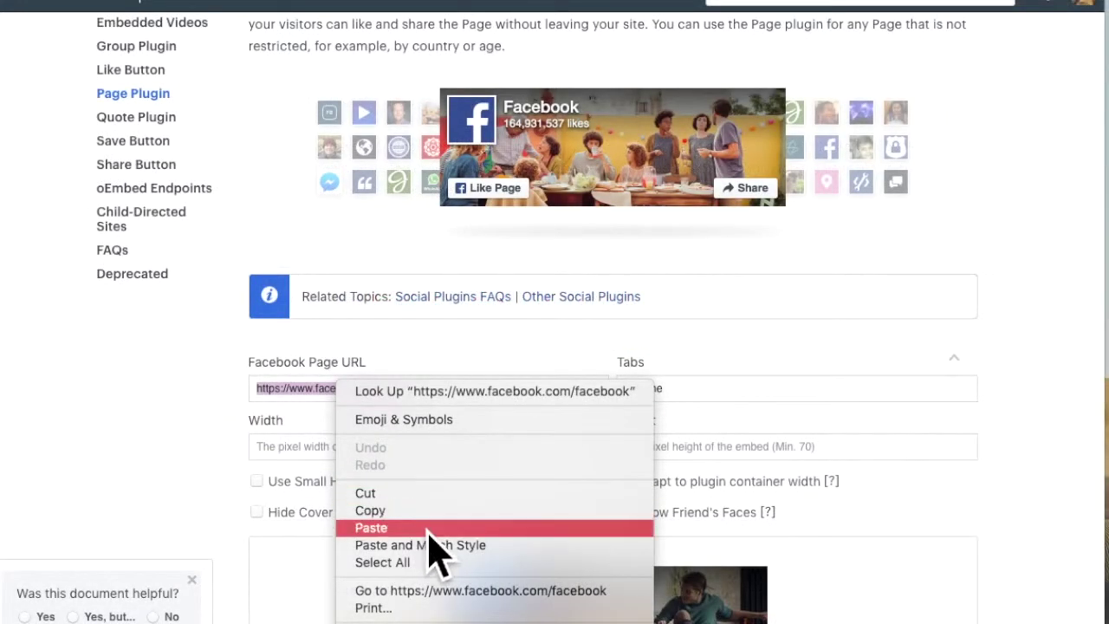
left_click(424, 528)
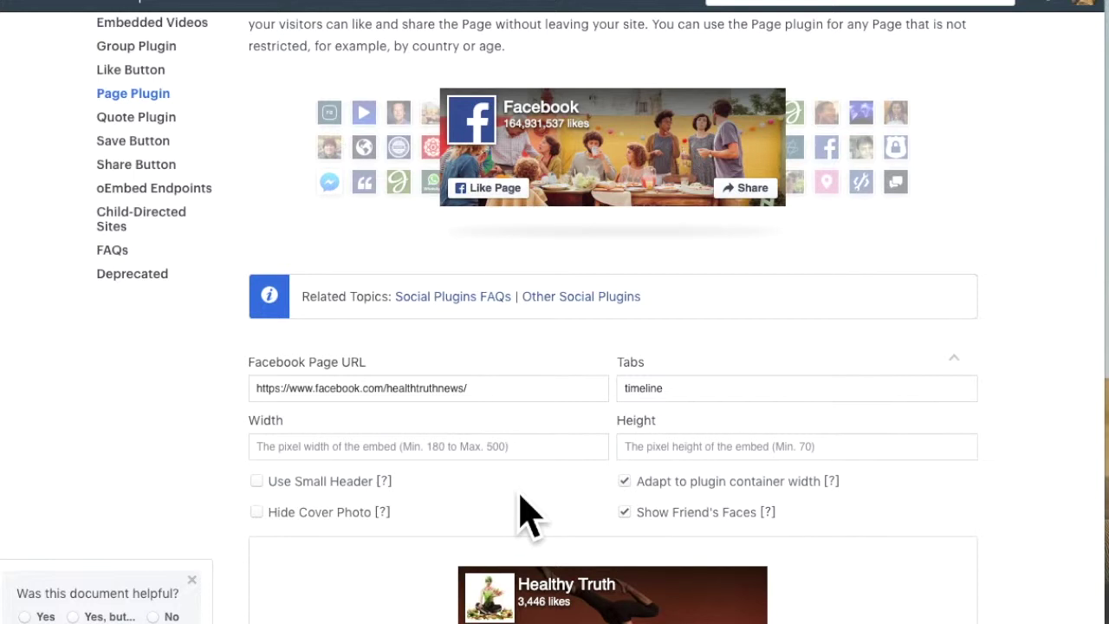
Examine the Page Plugin preview of the Healthy Truth page, including its timeline posts.
scroll(525, 513, "down", 3)
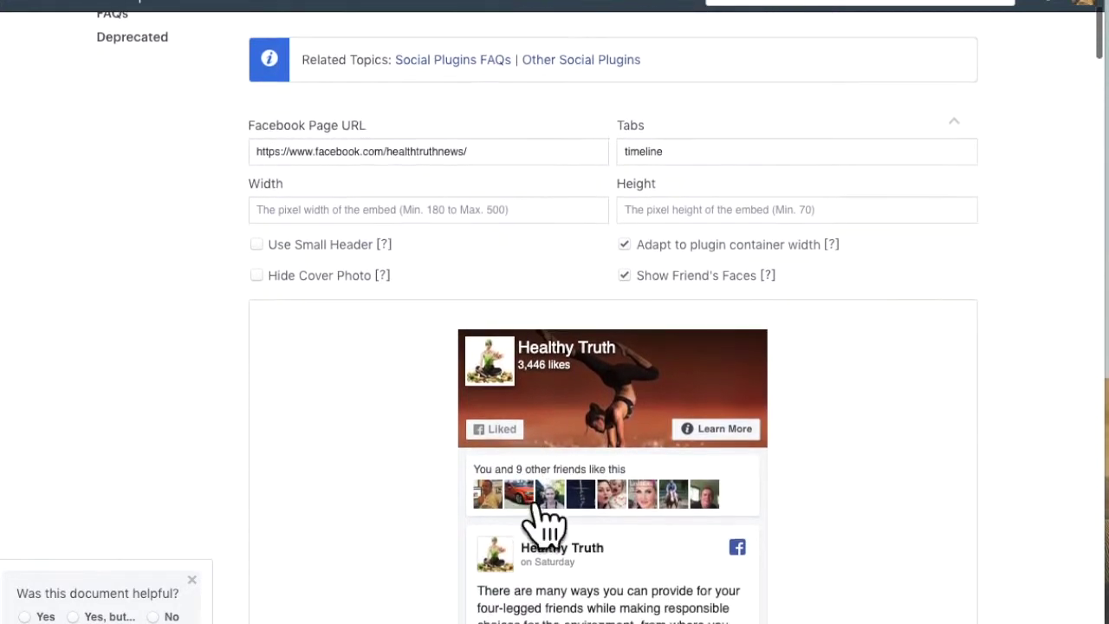
scroll(541, 520, "up", 3)
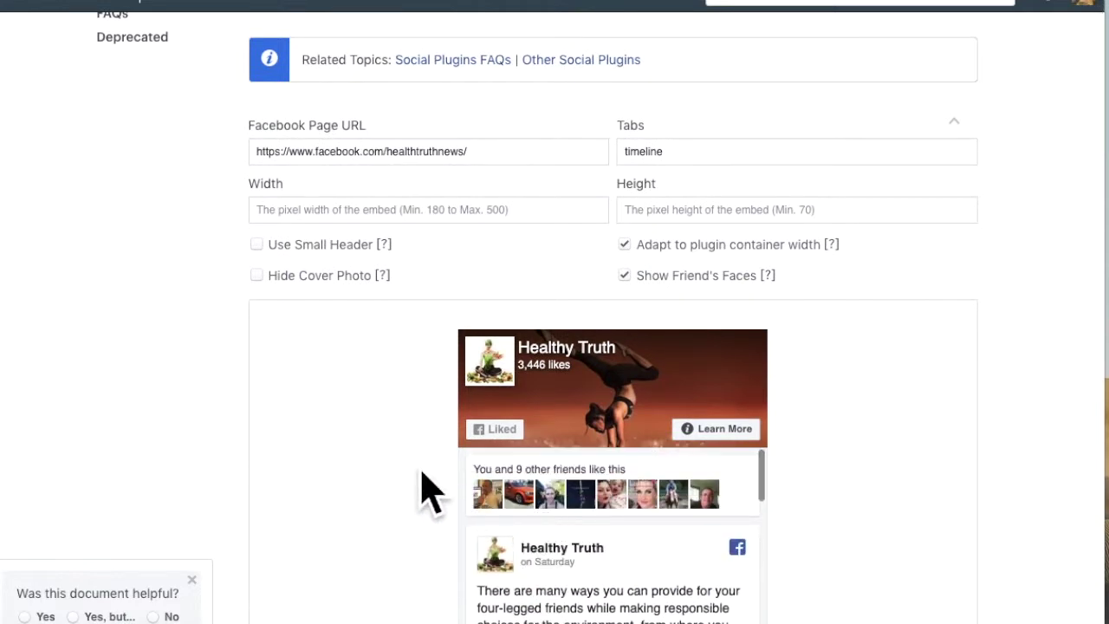
scroll(425, 490, "down", 3)
scroll(485, 503, "down", 1)
scroll(525, 512, "down", 3)
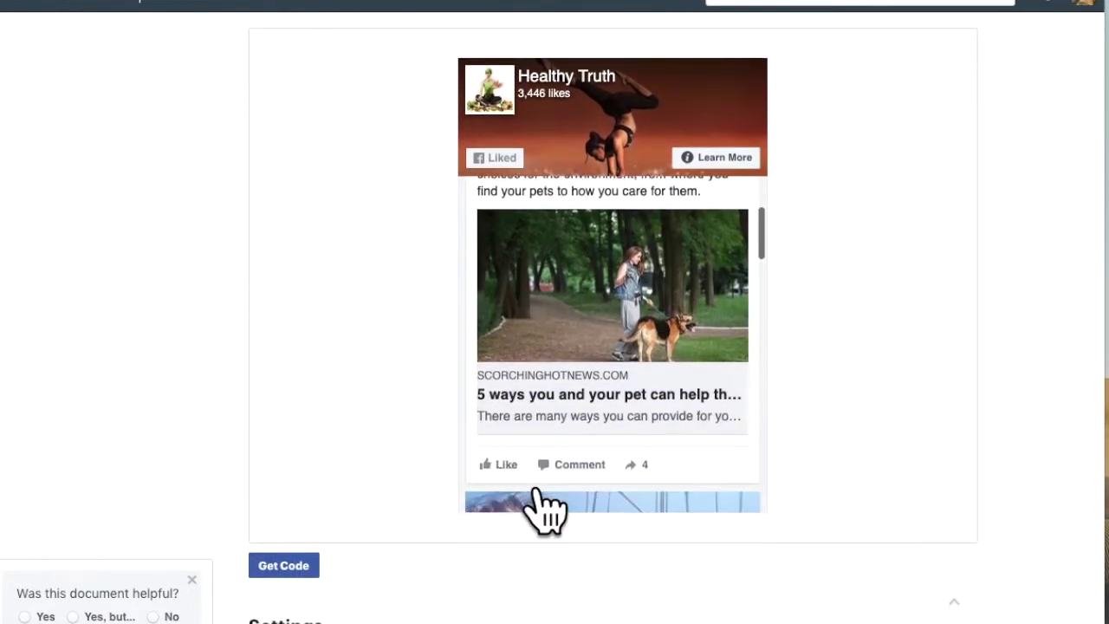
scroll(555, 512, "up", 2)
scroll(564, 512, "up", 2)
Remove the timeline from the plugin by clearing the Tabs value, and check the preview.
scroll(555, 503, "up", 4)
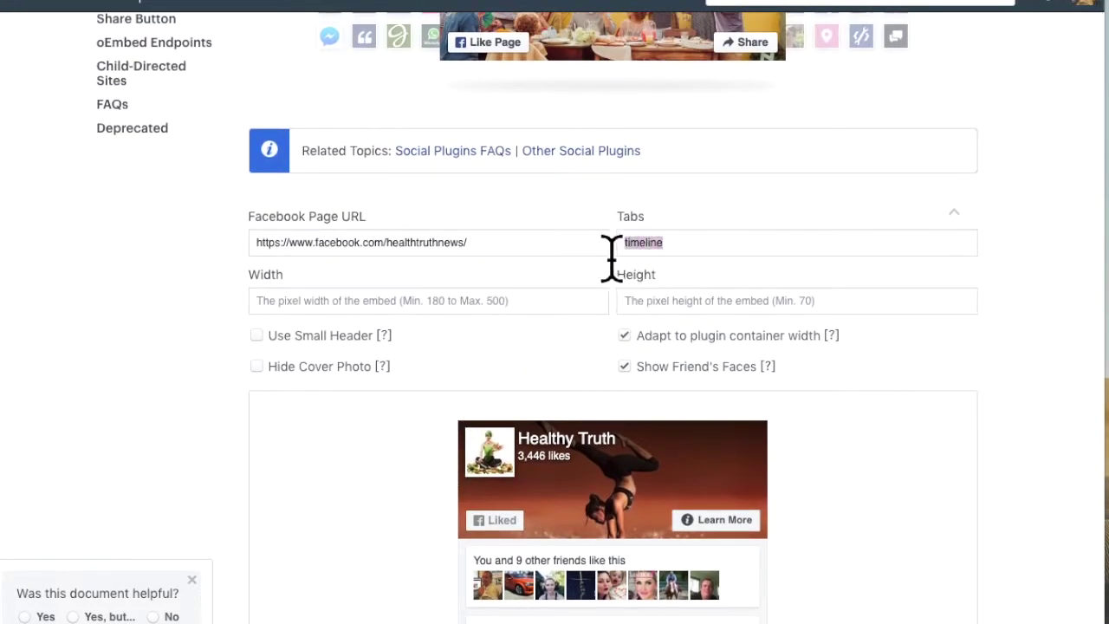
key("BackSpace")
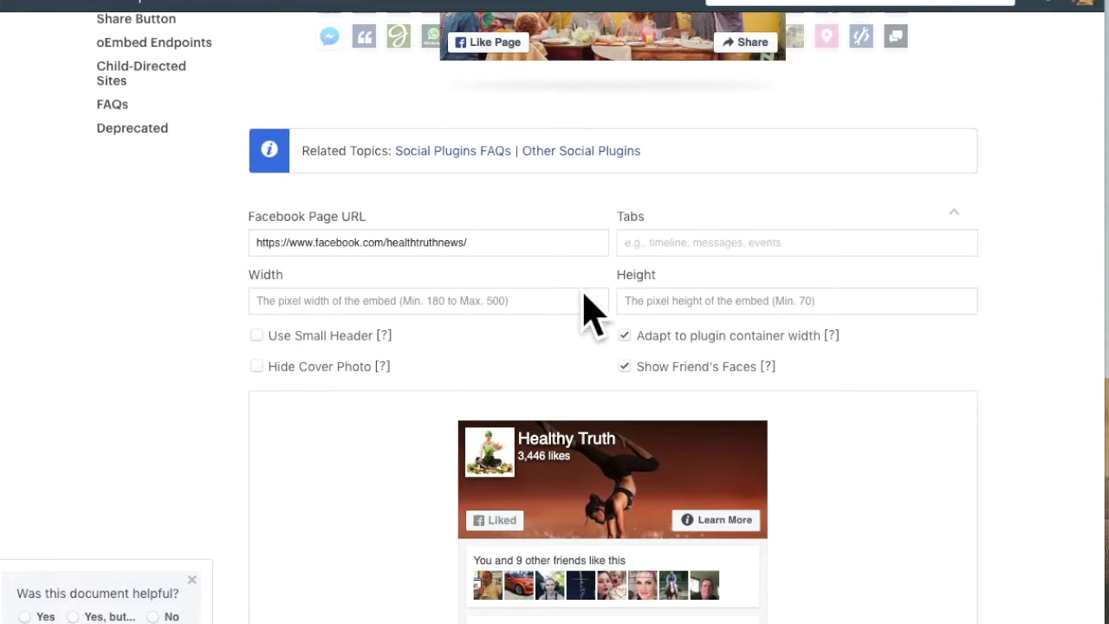
scroll(585, 299, "down", 5)
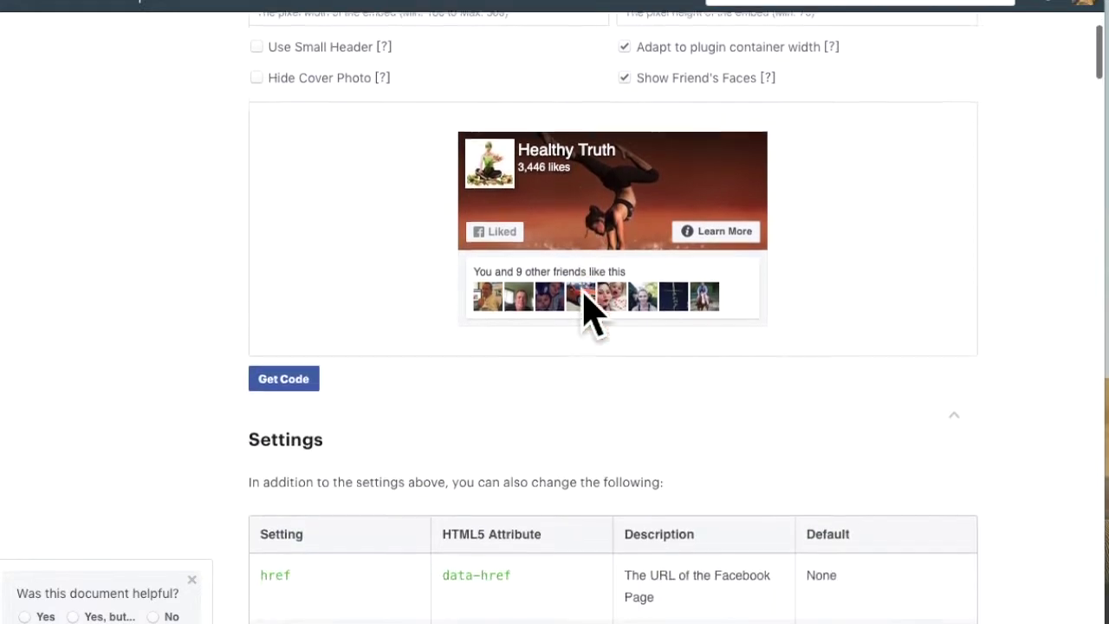
scroll(585, 299, "down", 1)
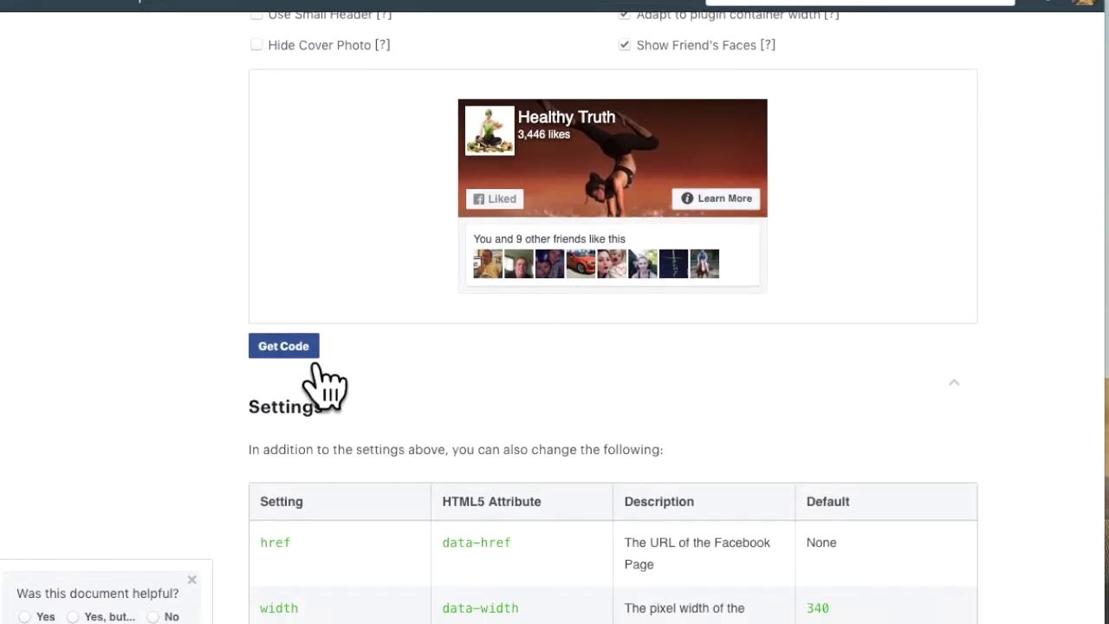
Generate the Page Plugin code and copy the JavaScript SDK snippet from Step 2.
left_click(314, 354)
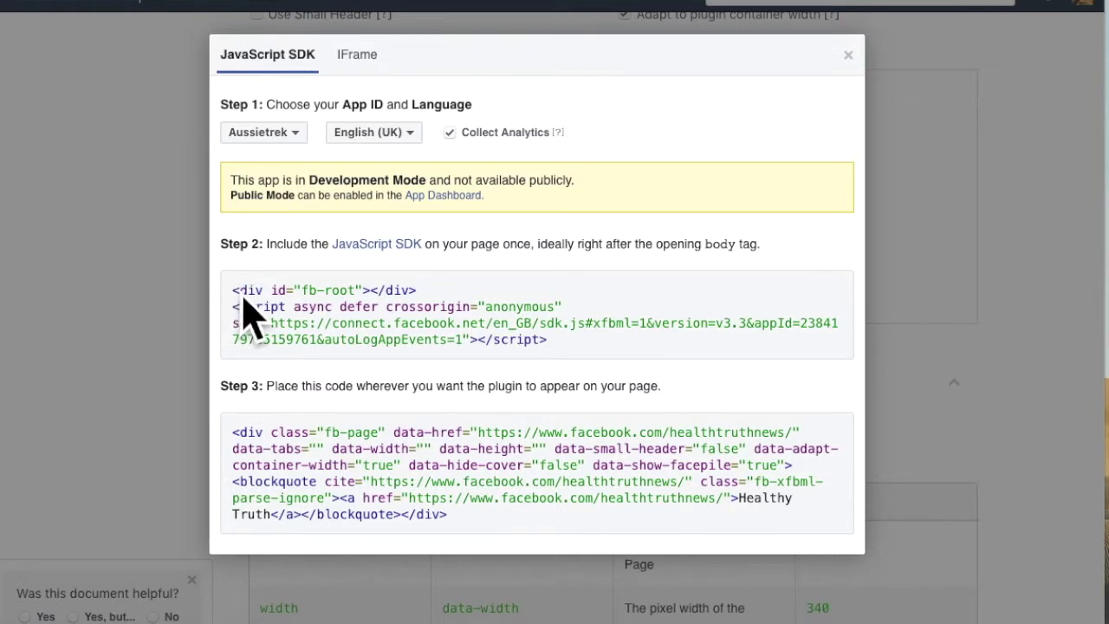
left_click_drag(286, 306, 581, 351)
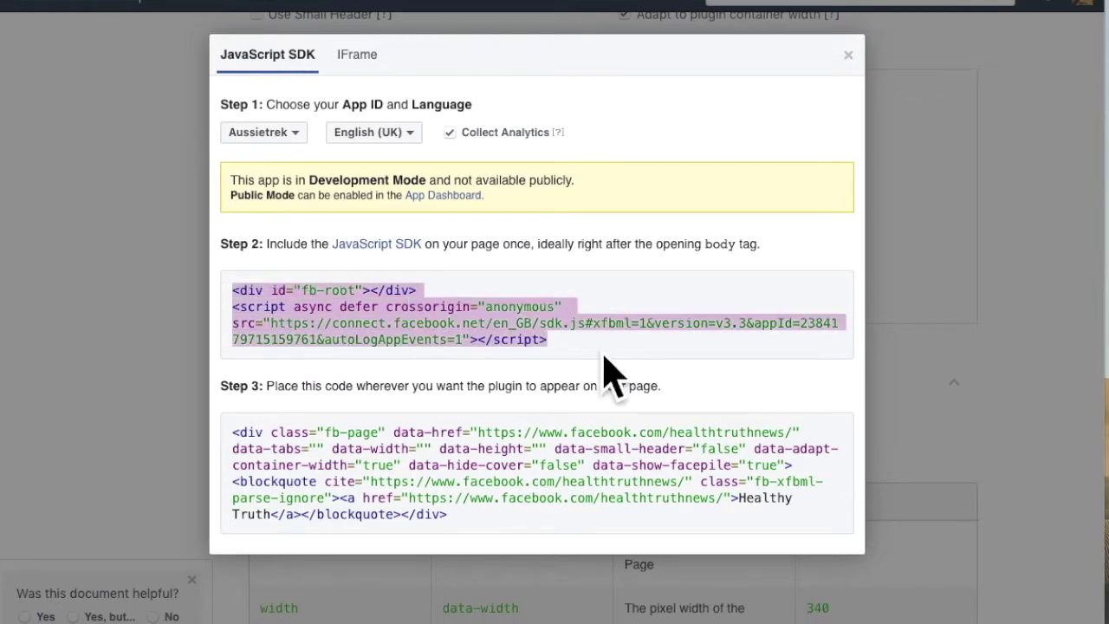
right_click(441, 308)
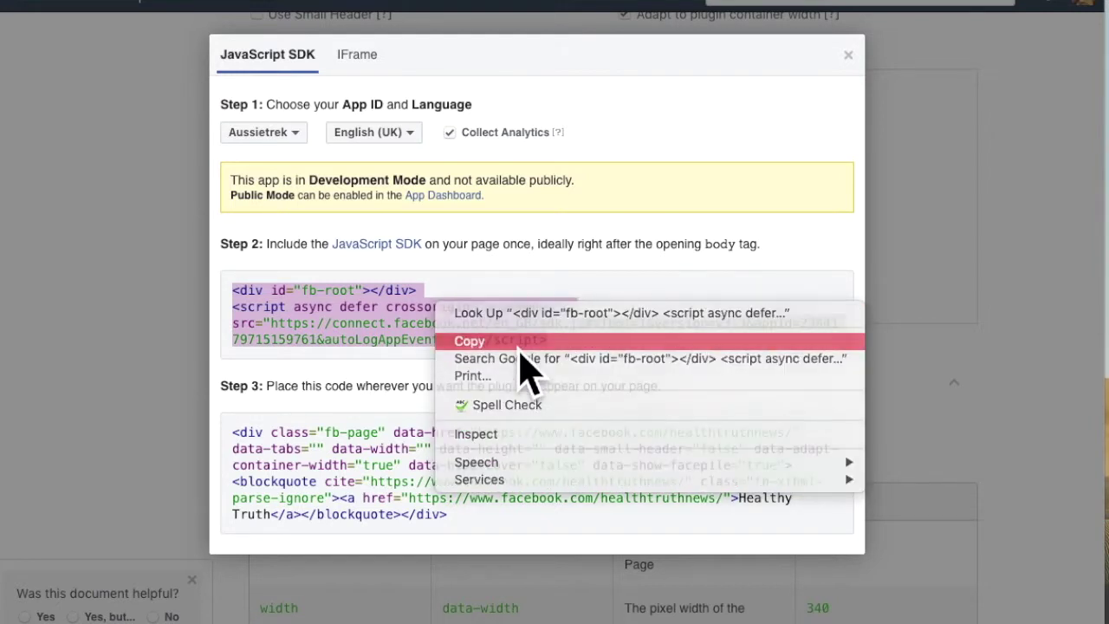
left_click(520, 345)
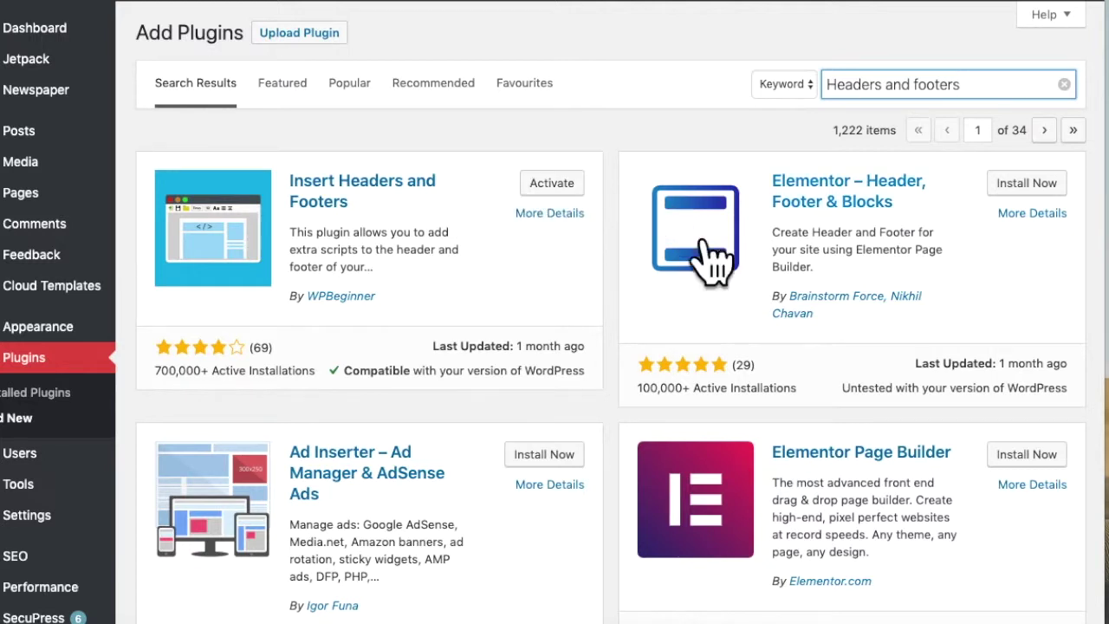
Switch to WordPress, activate the installed Insert Headers and Footers plugin and open its settings page.
left_click(71, 381)
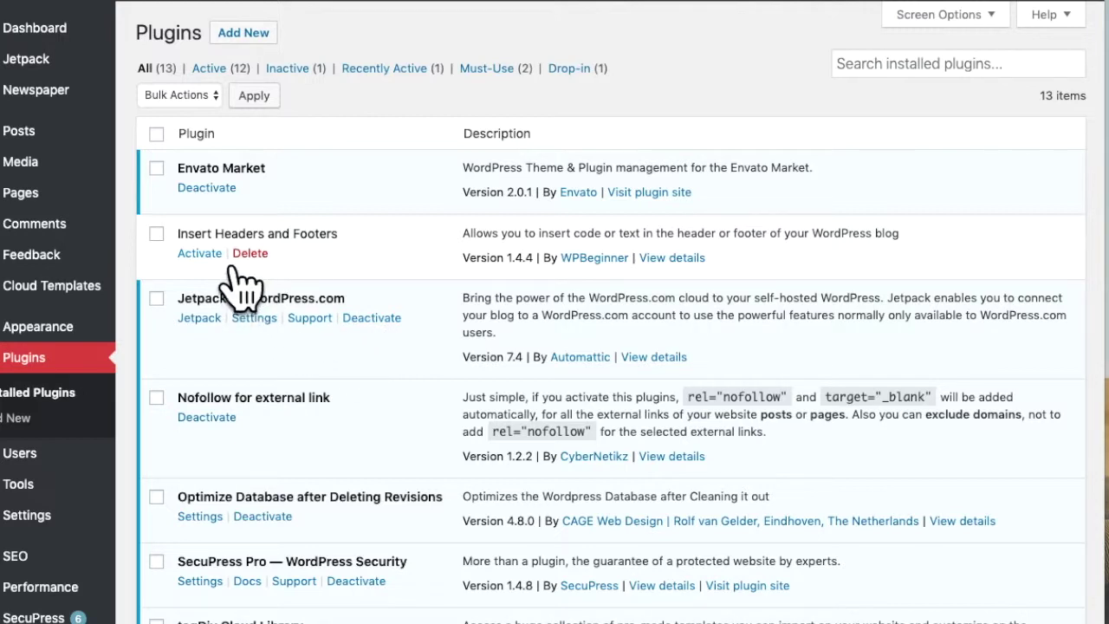
left_click(200, 254)
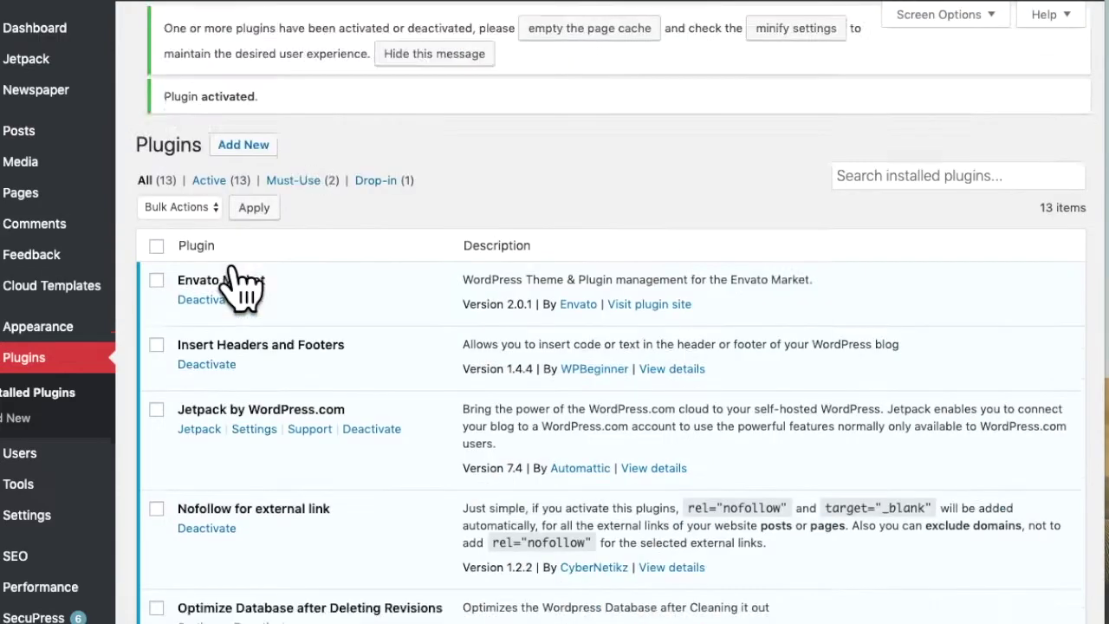
scroll(494, 381, "down", 3)
scroll(494, 379, "down", 5)
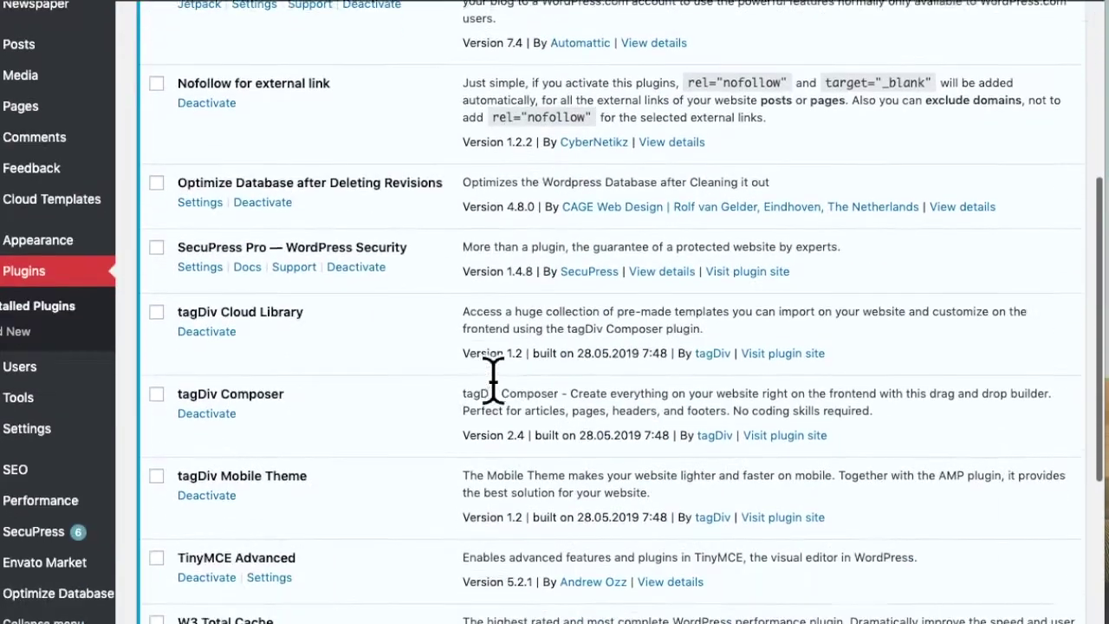
scroll(471, 396, "up", 6)
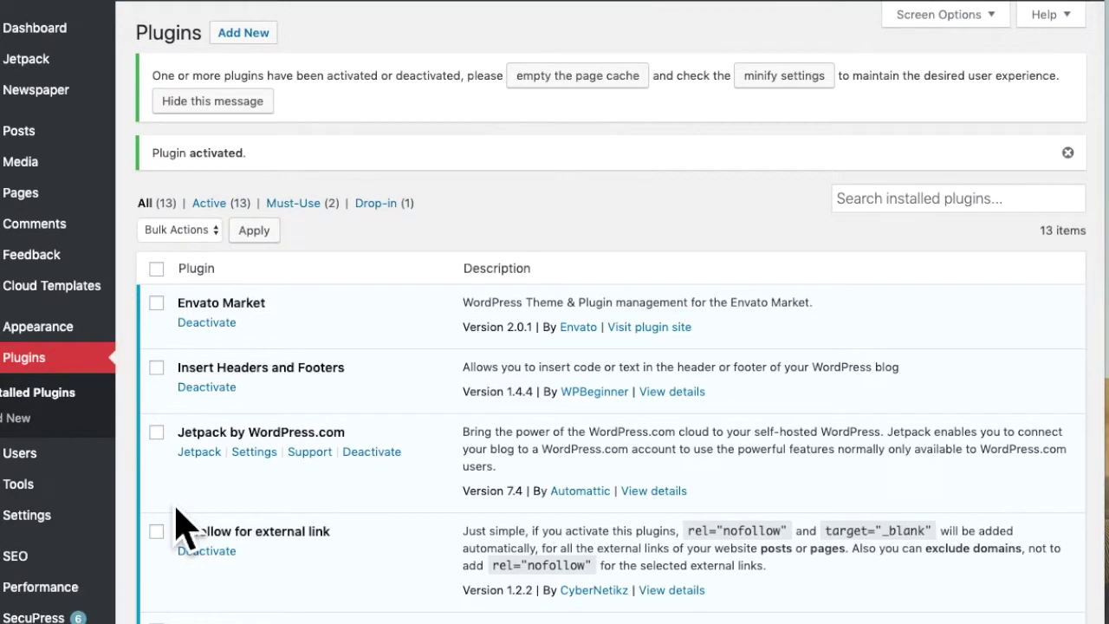
scroll(82, 520, "down", 5)
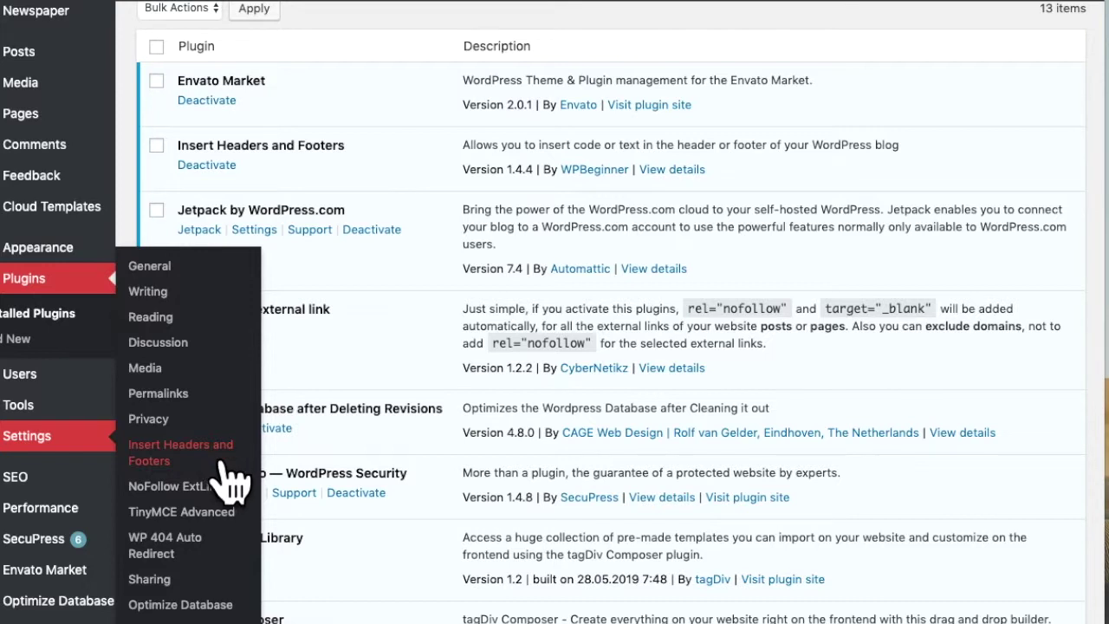
left_click(223, 464)
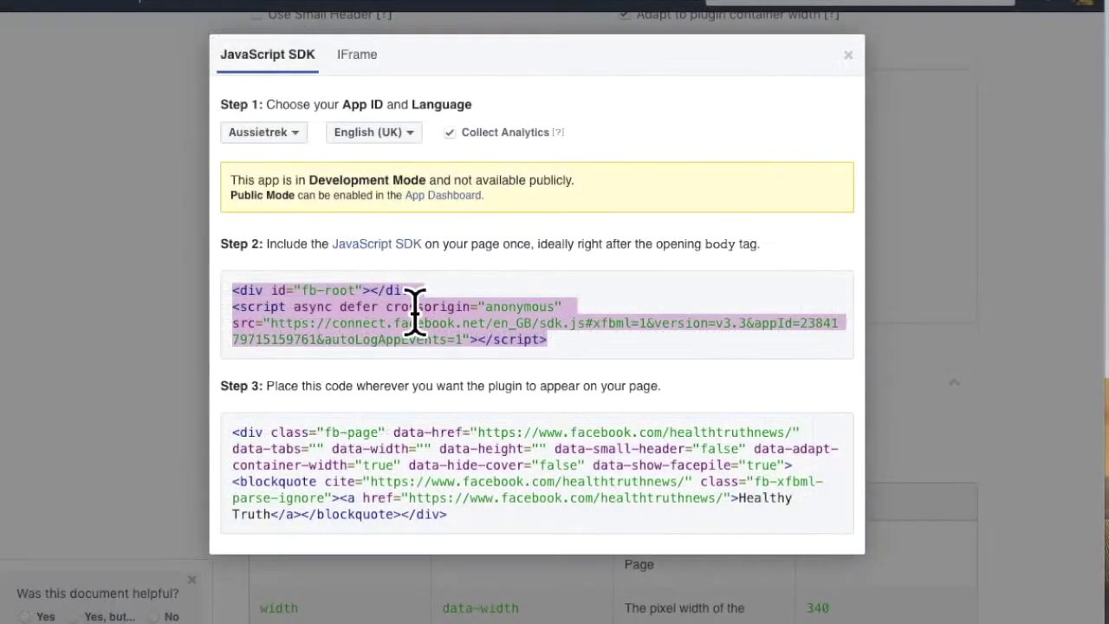
Recopy the Step 2 JavaScript SDK snippet into Scripts in Footer of Insert Headers and Footers and save the settings.
right_click(416, 307)
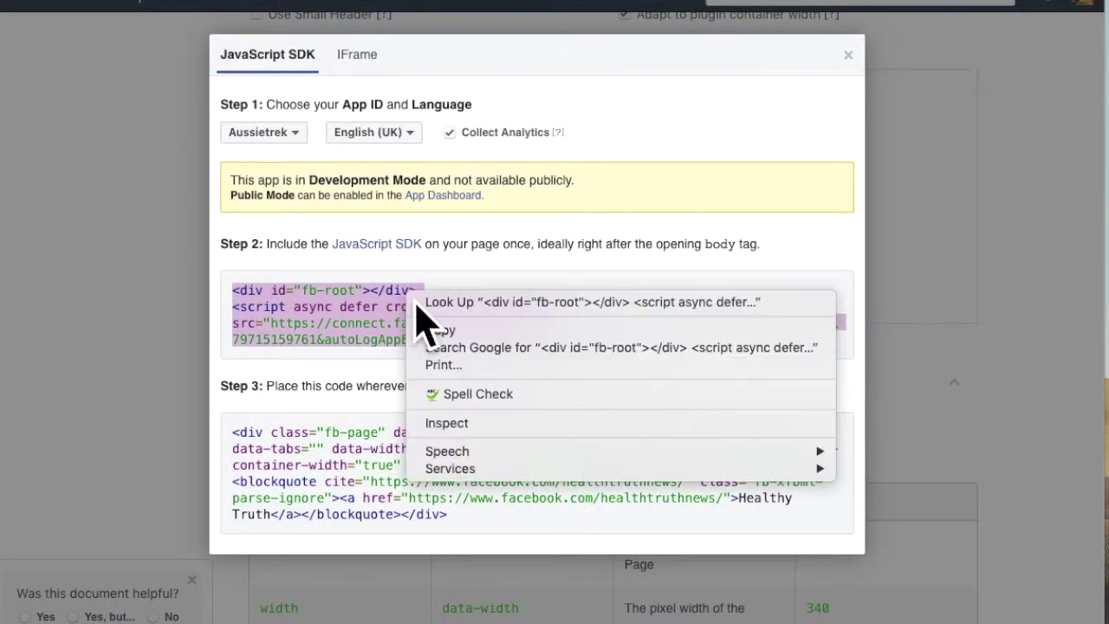
left_click(475, 331)
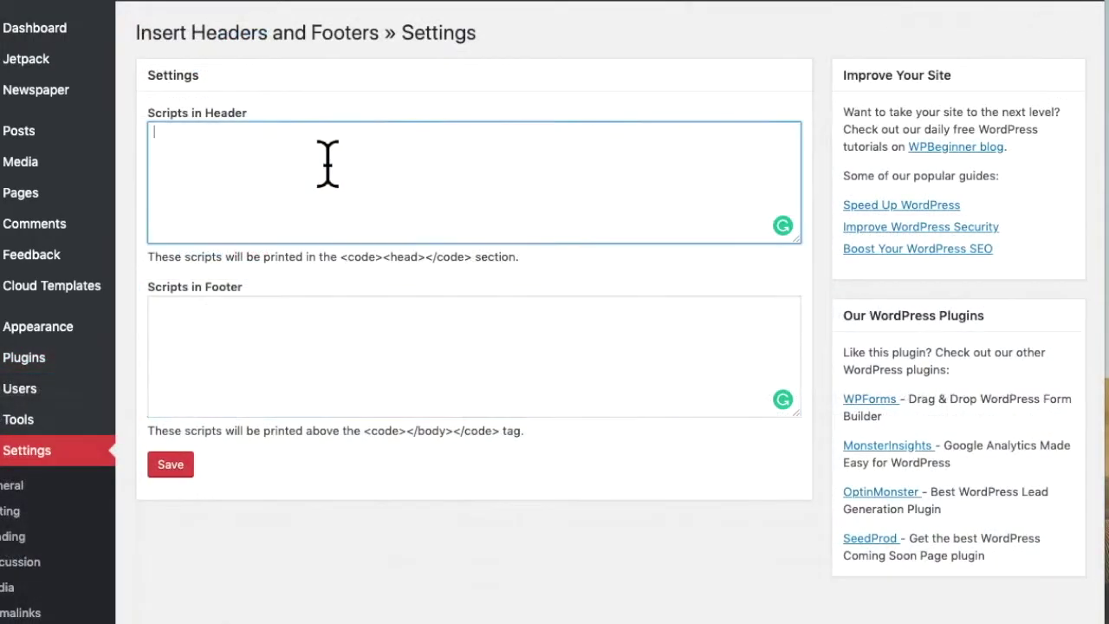
left_click(251, 349)
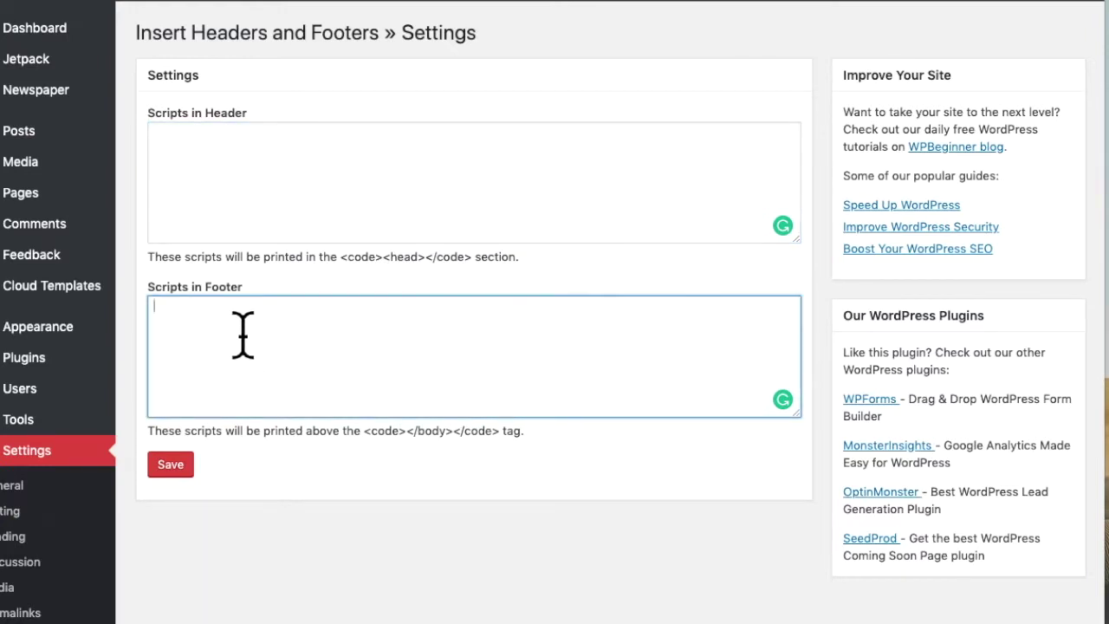
right_click(236, 316)
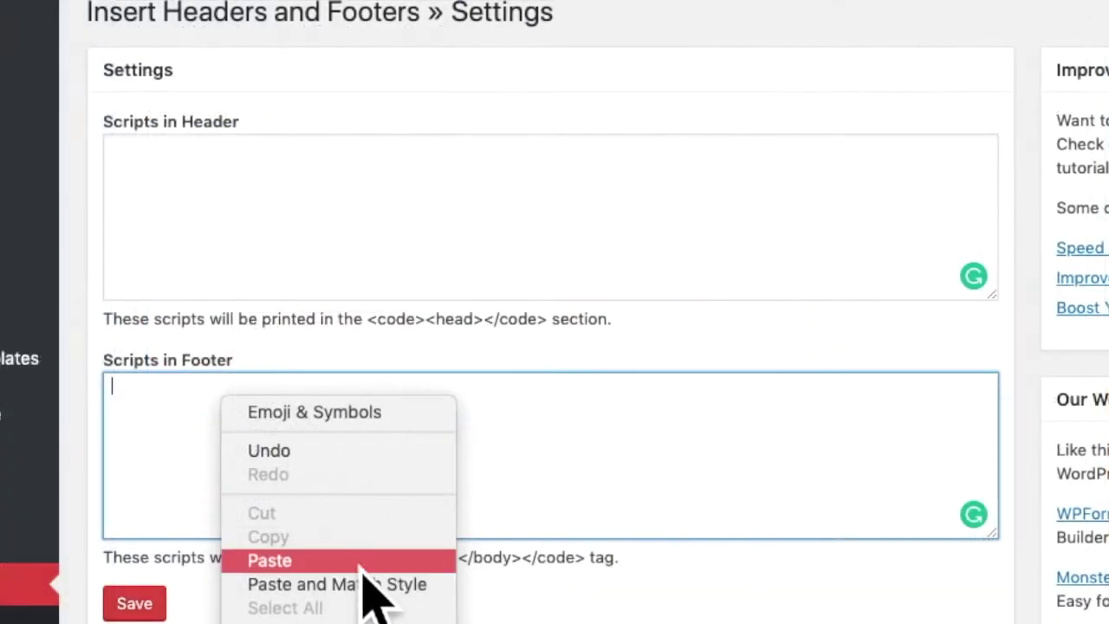
left_click(379, 572)
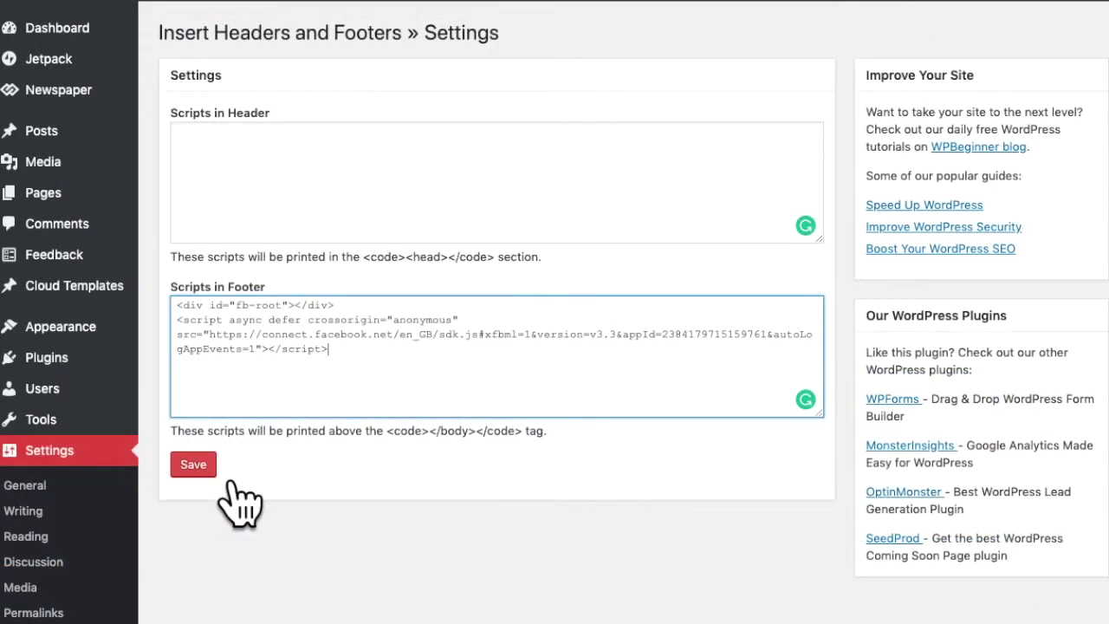
left_click(213, 473)
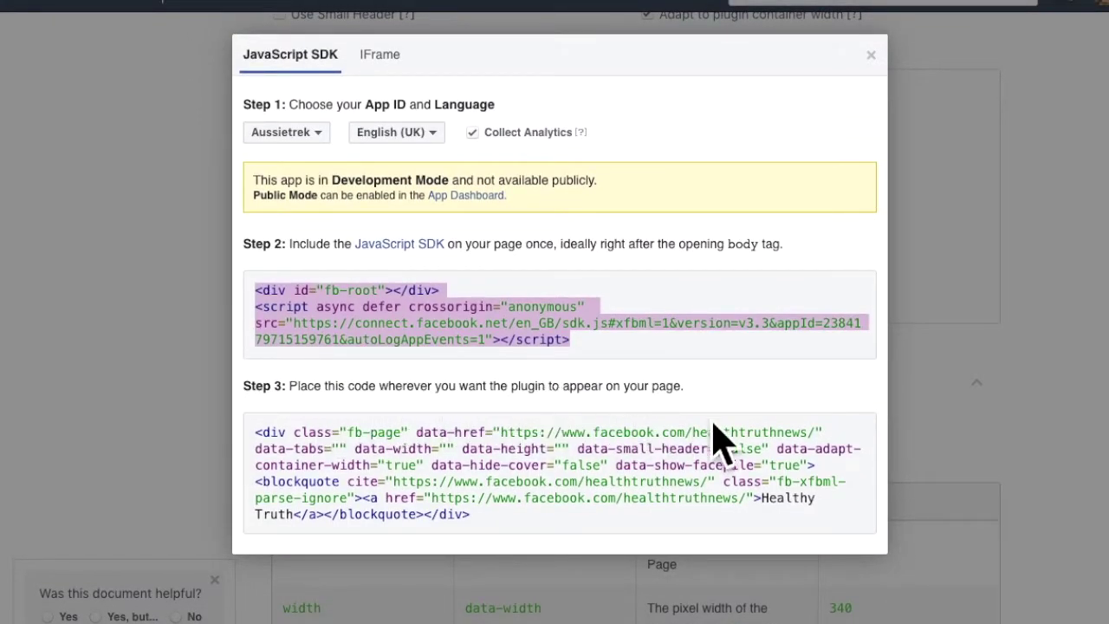
Copy the Step 3 plugin placement code for the Healthy Truth page from the Facebook code dialog.
left_click_drag(265, 438, 567, 546)
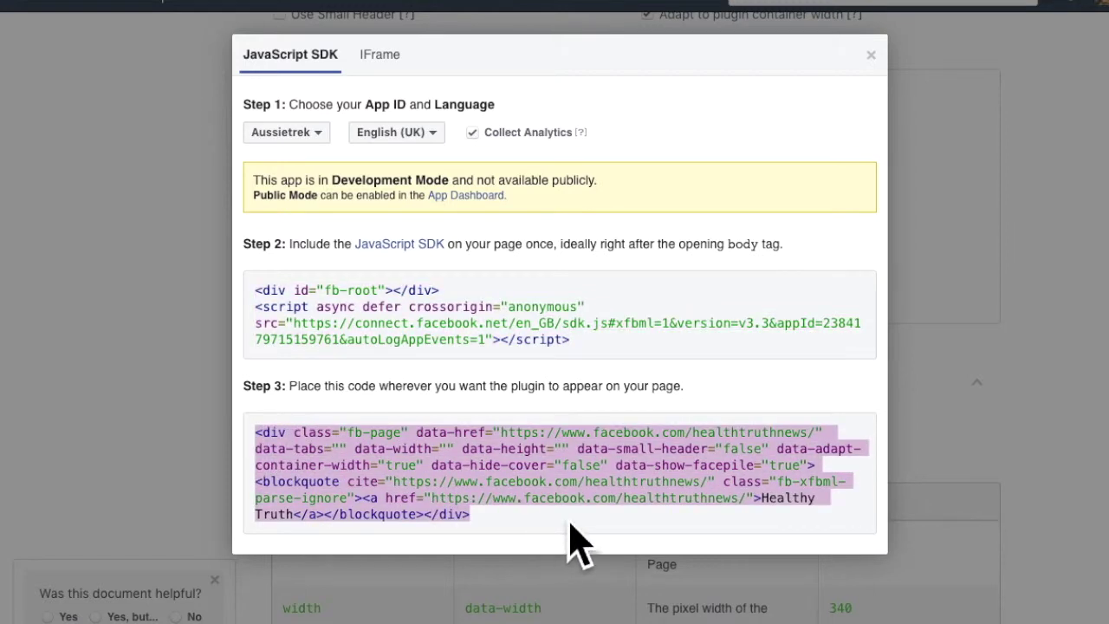
right_click(578, 442)
left_click(651, 483)
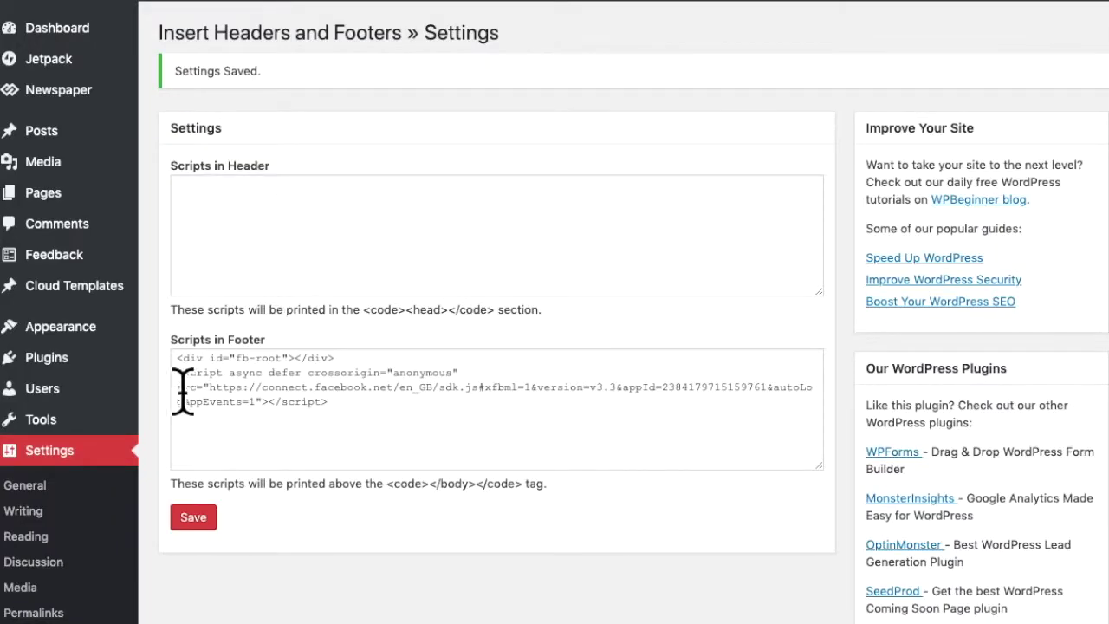
Open the site Customiser's widget settings and enter the Footer 2 widget area.
mouse_move(122, 338)
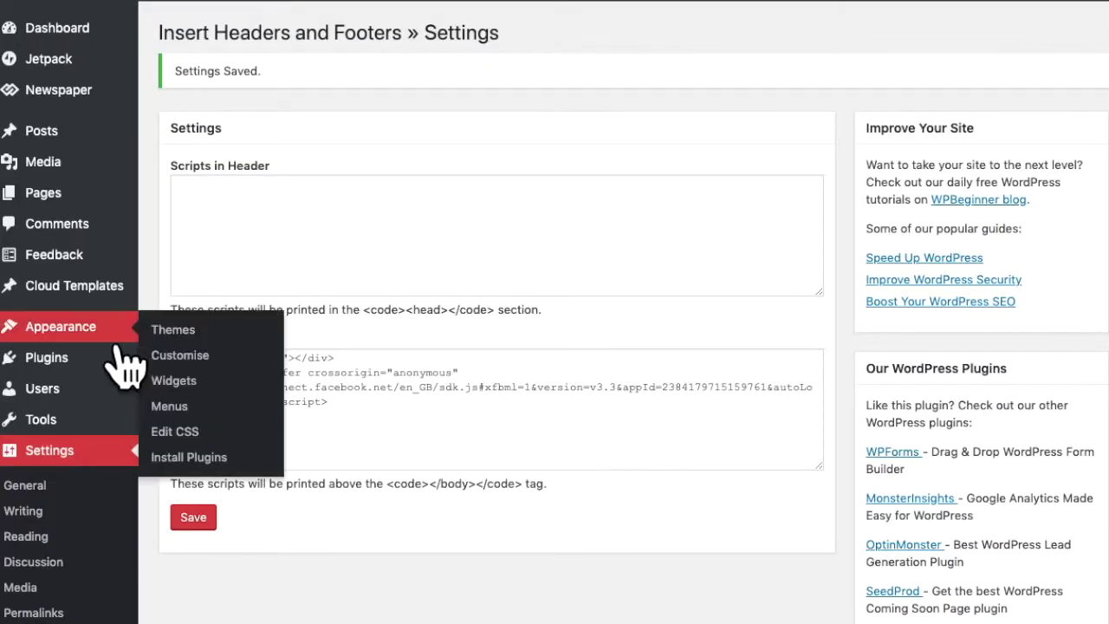
left_click(207, 361)
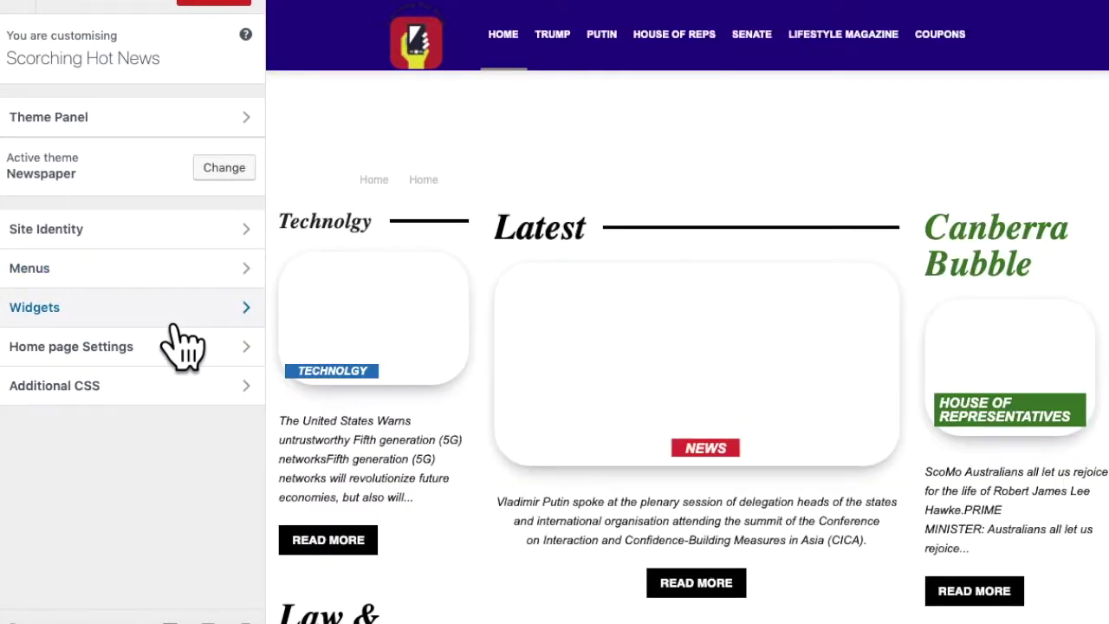
left_click(173, 323)
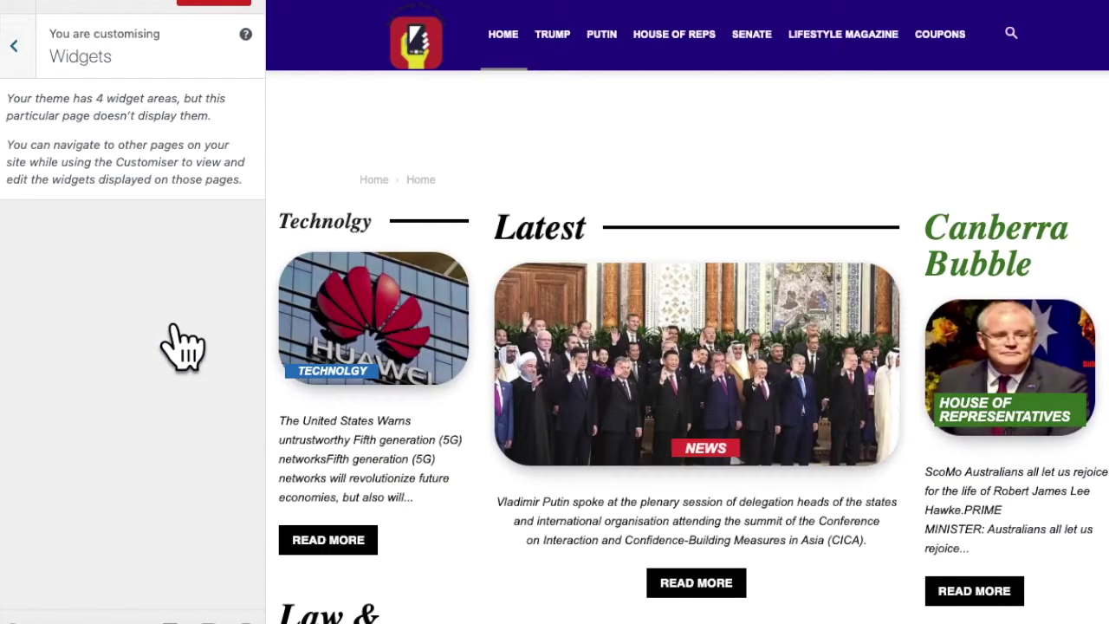
scroll(508, 367, "down", 15)
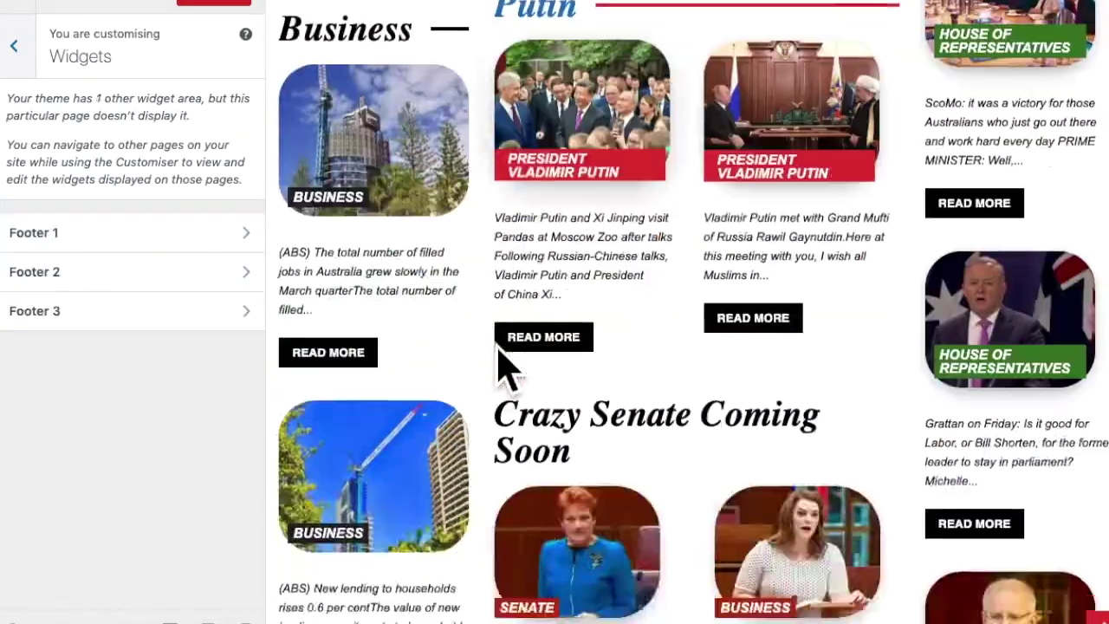
scroll(499, 351, "down", 15)
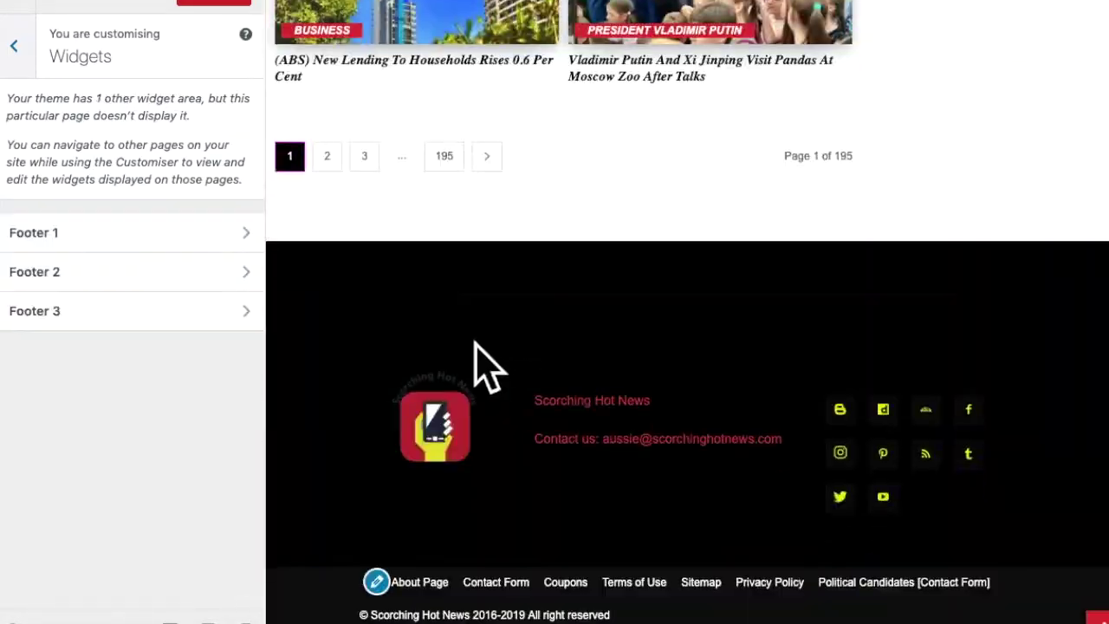
left_click(156, 276)
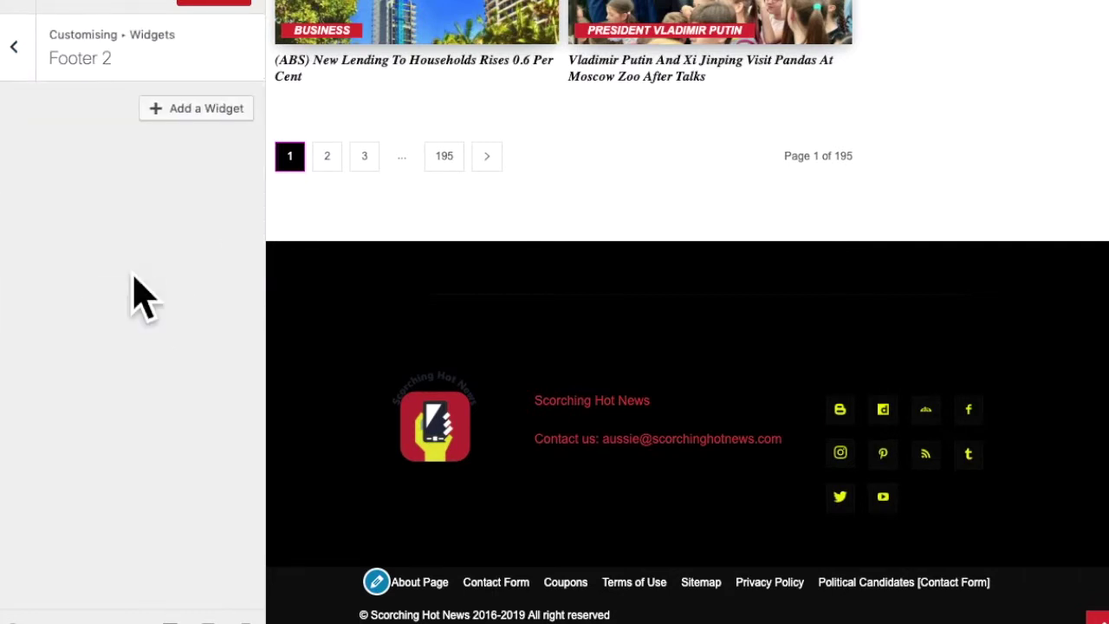
Add a Custom HTML widget to the Footer 2 area.
left_click(213, 122)
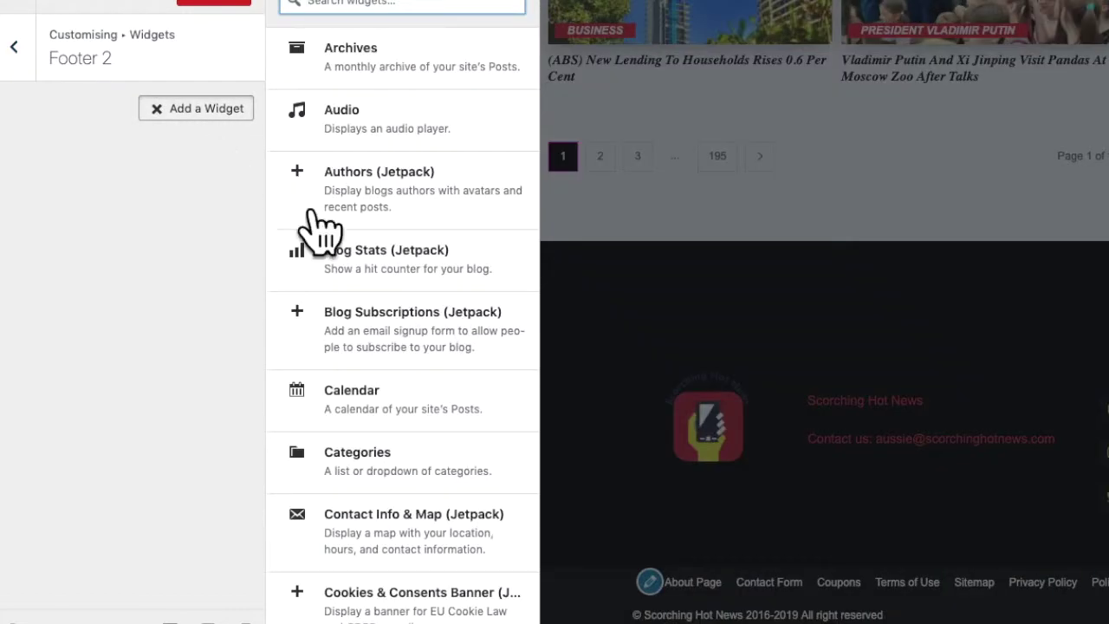
scroll(453, 346, "down", 5)
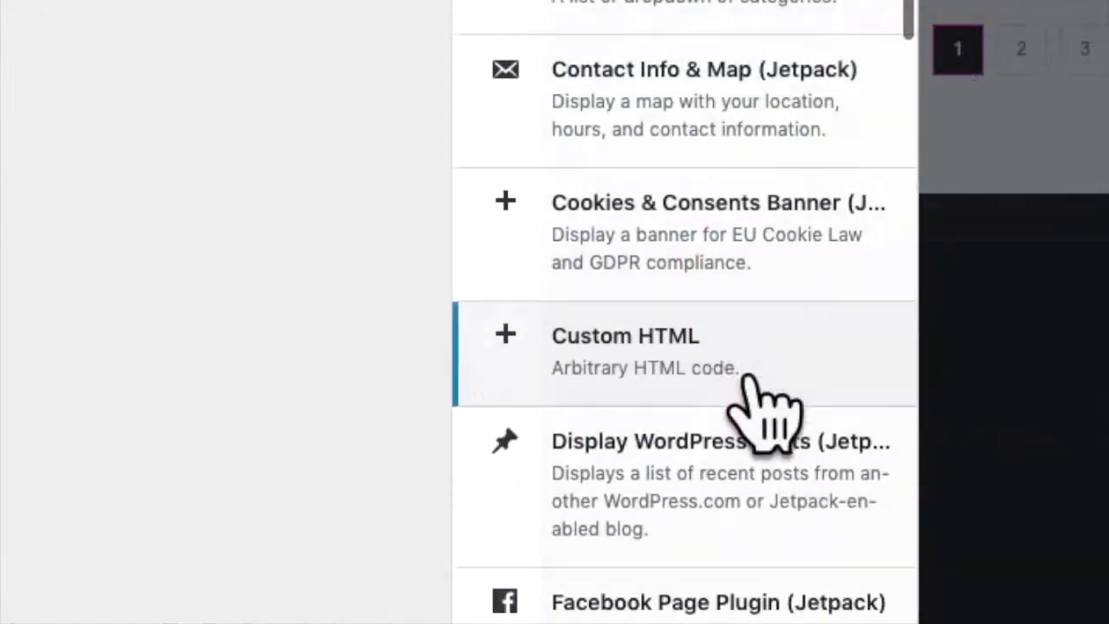
left_click(741, 375)
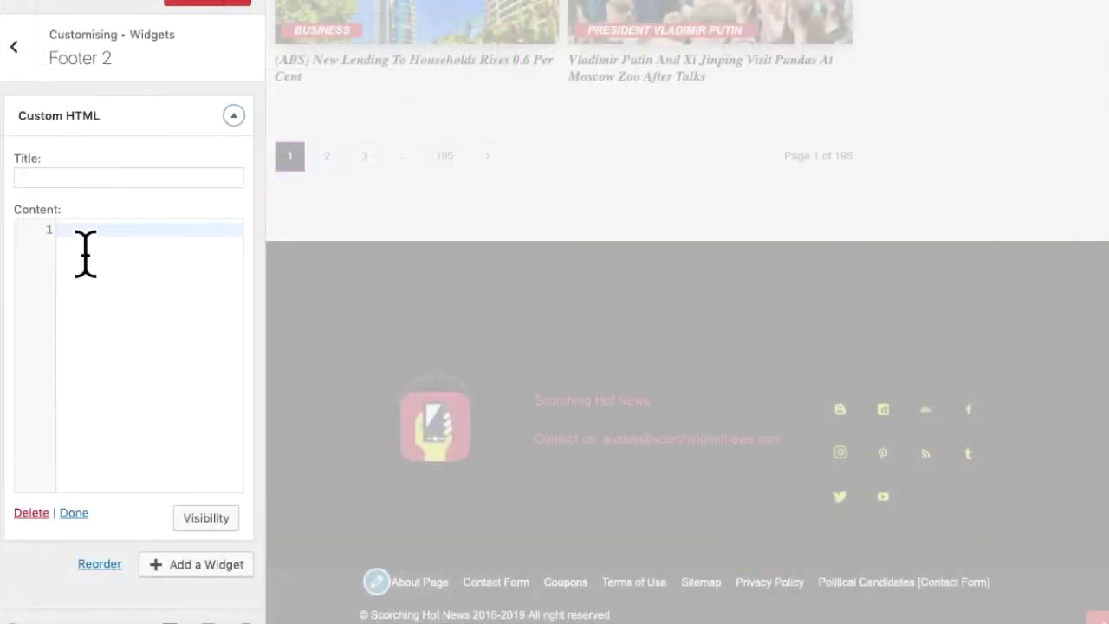
Paste the copied Healthy Truth page plugin code into the Custom HTML widget's content and publish the changes.
right_click(86, 251)
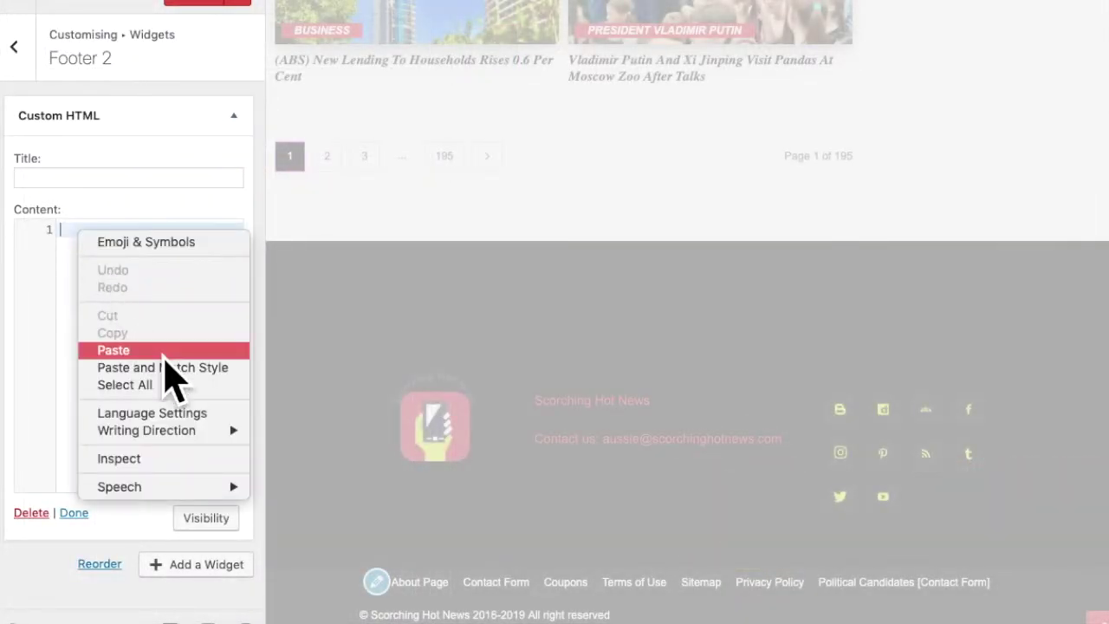
left_click(164, 352)
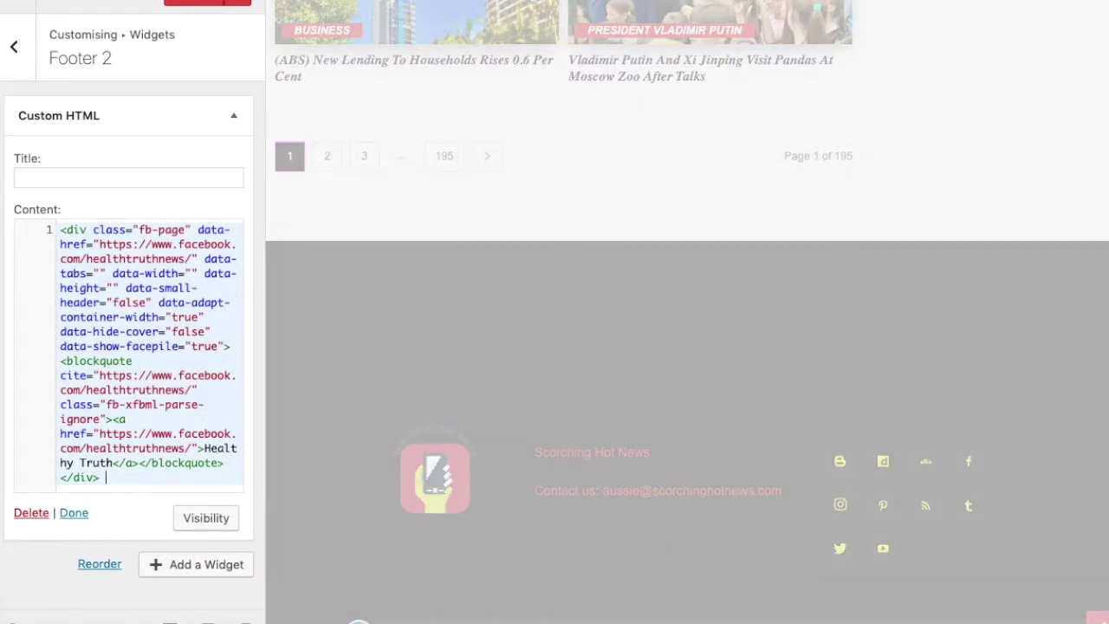
left_click(74, 514)
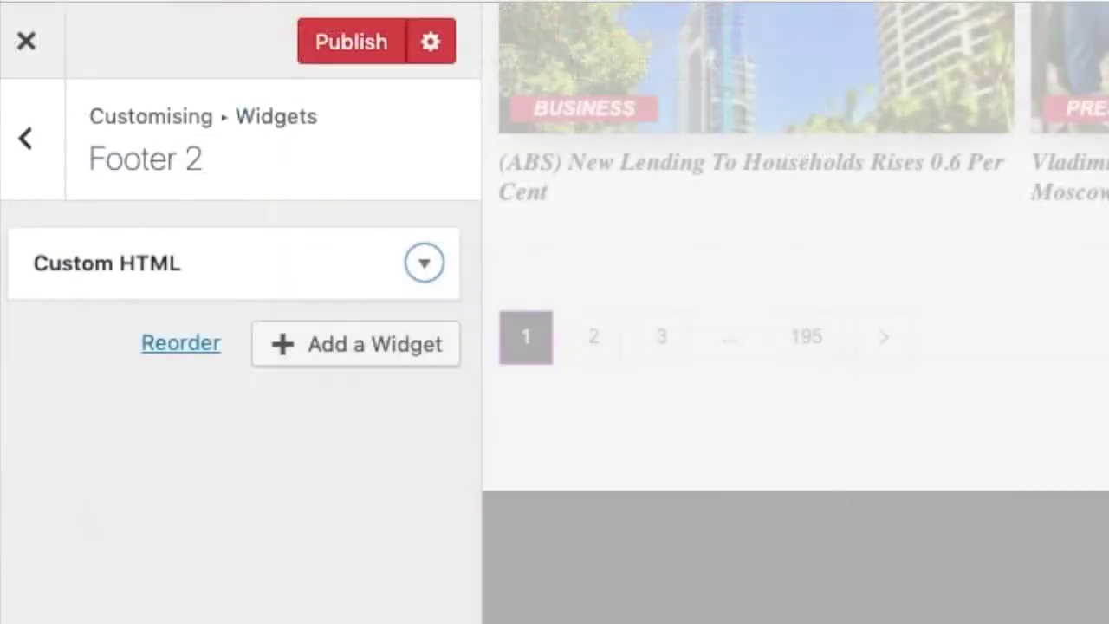
left_click(362, 56)
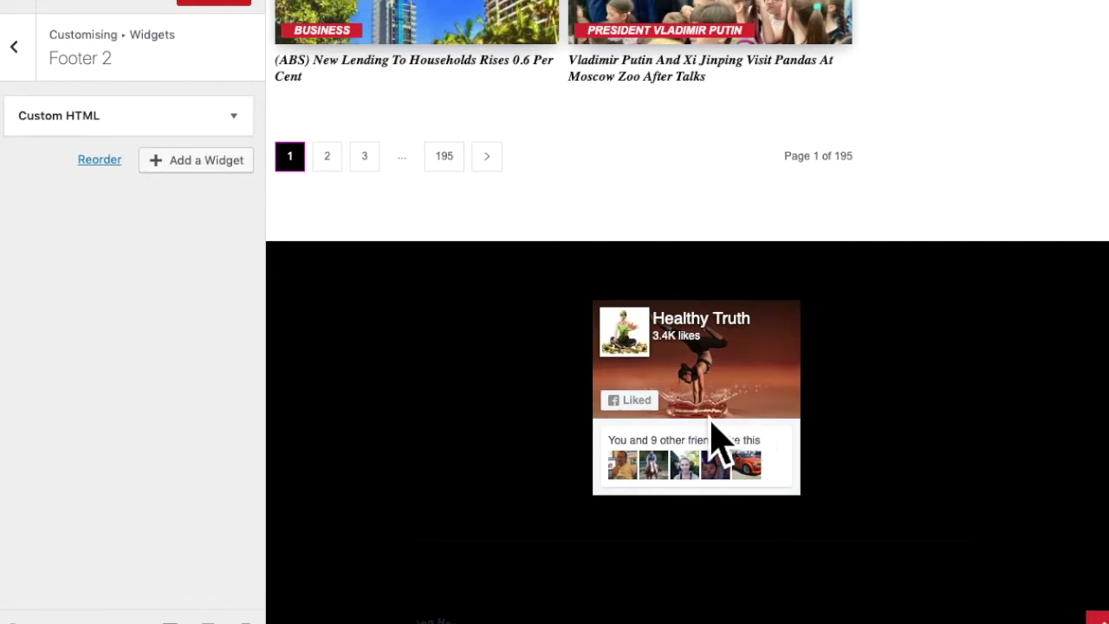
scroll(704, 414, "down", 3)
scroll(705, 429, "up", 2)
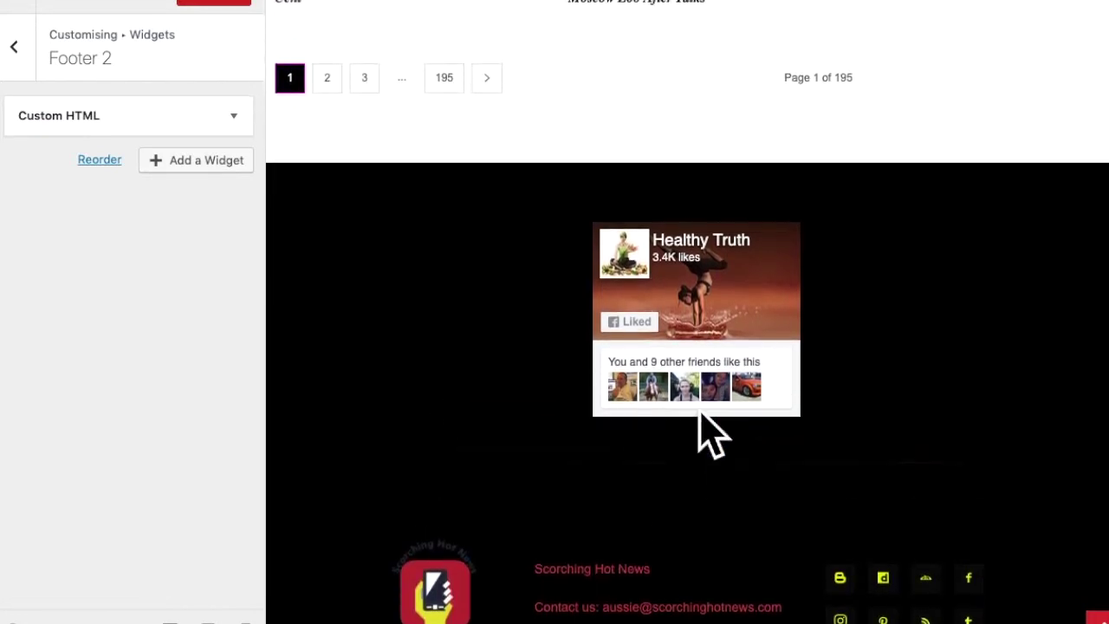
scroll(710, 428, "up", 2)
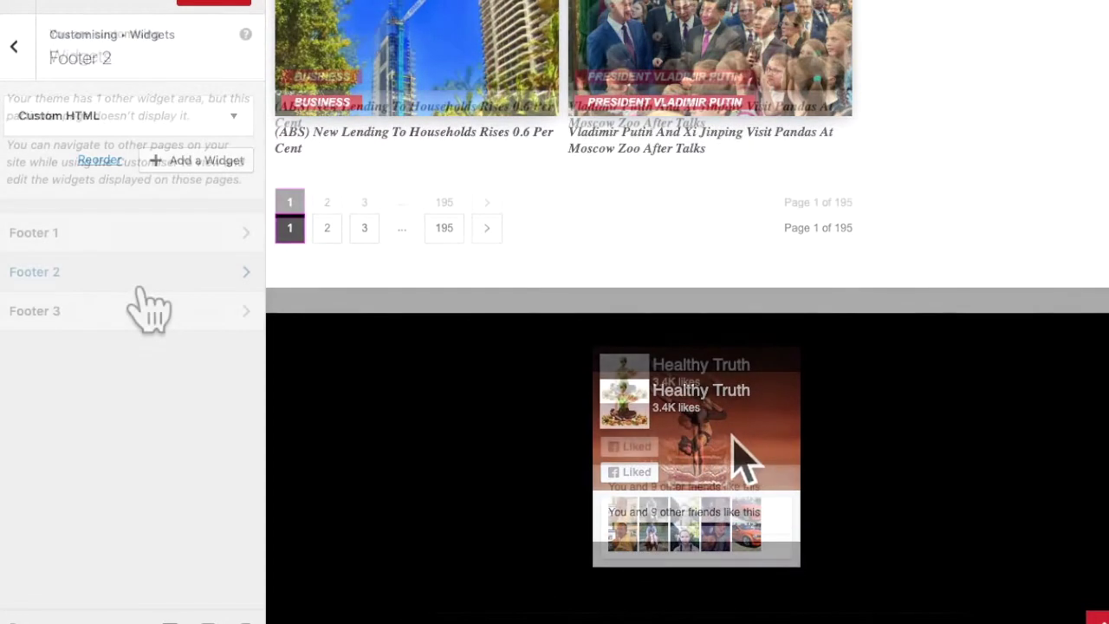